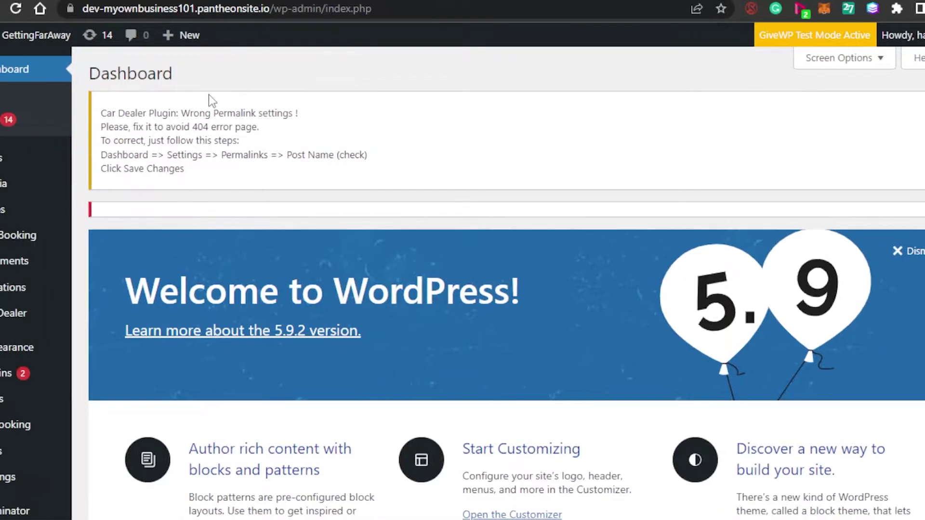
# Go to Plugins > Add New to reach the Add Plugins page
pyautogui.moveTo(48, 373)
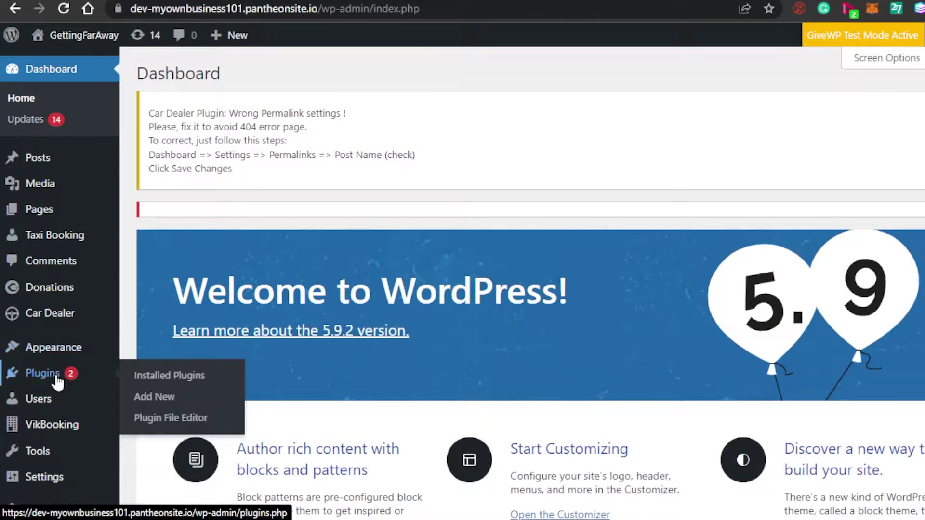
pyautogui.click(179, 402)
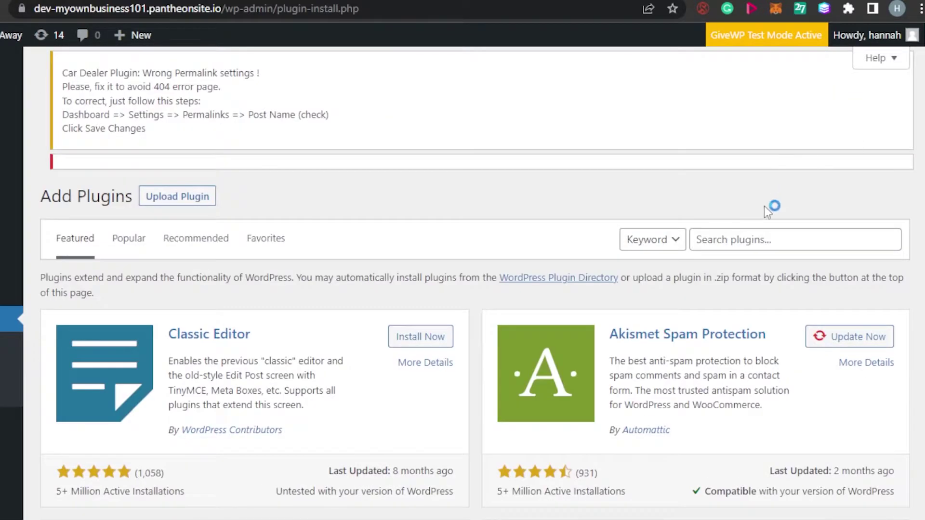
# Search plugins for 'social media automatic posting' and browse the 47 results, led by Blog2Social
pyautogui.click(743, 247)
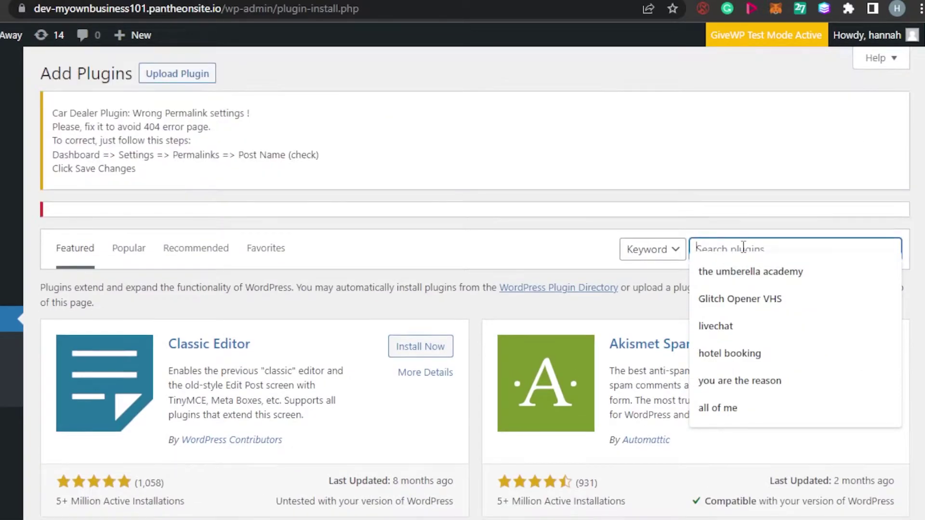
pyautogui.write('social media automatic posting')
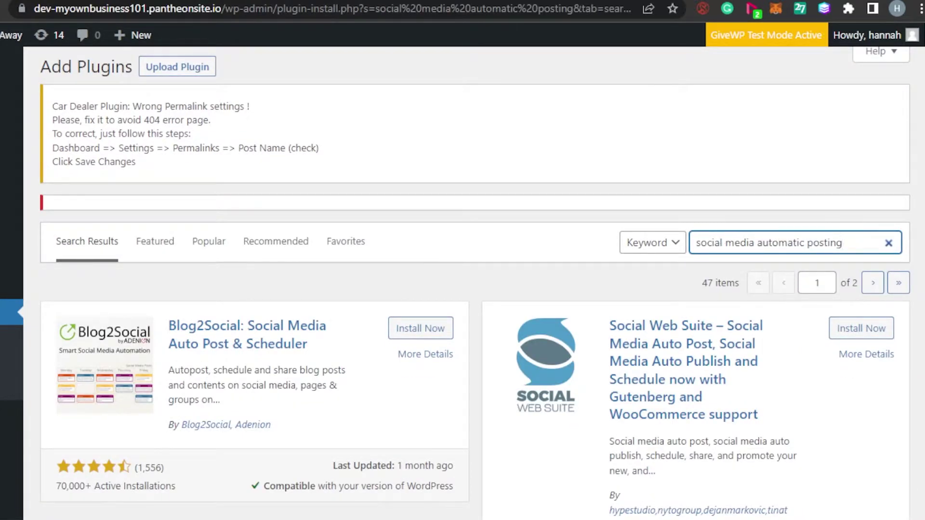
pyautogui.scroll(-15, 474, 288)
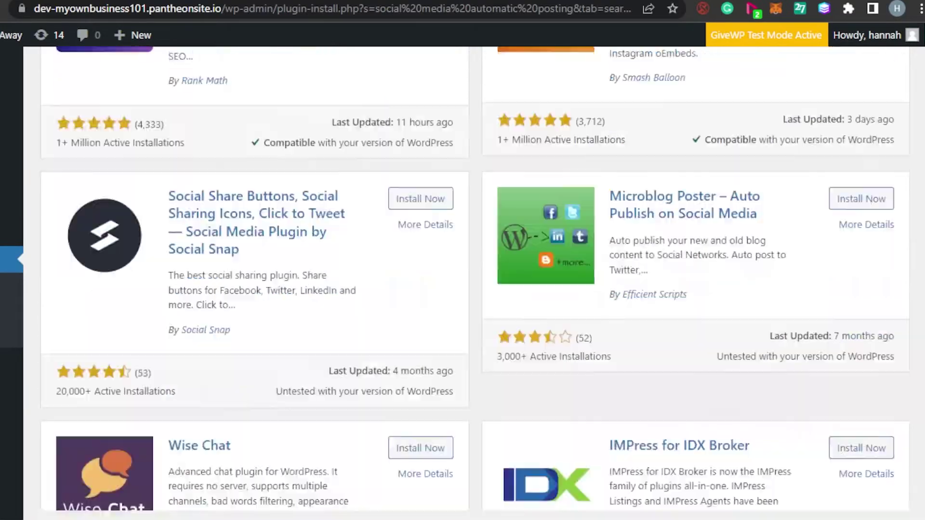
pyautogui.scroll(-12, 474, 289)
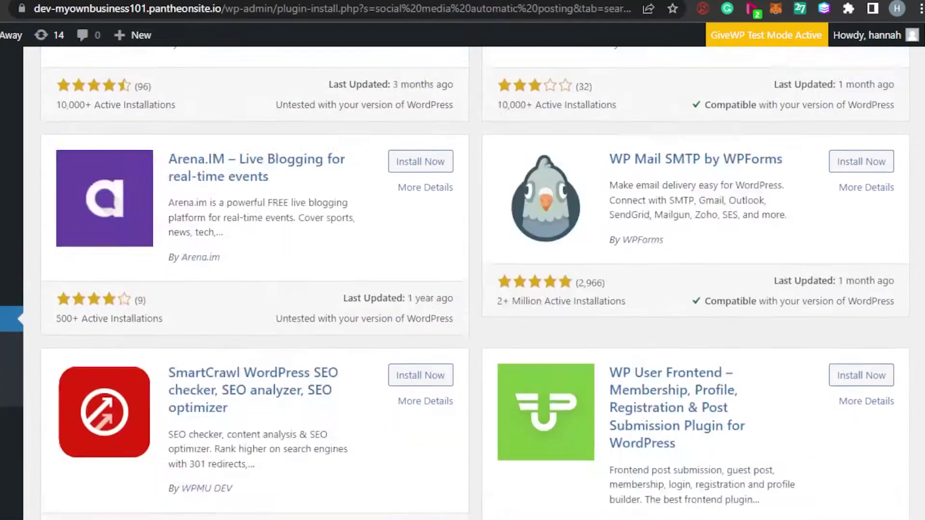
pyautogui.scroll(15, 475, 289)
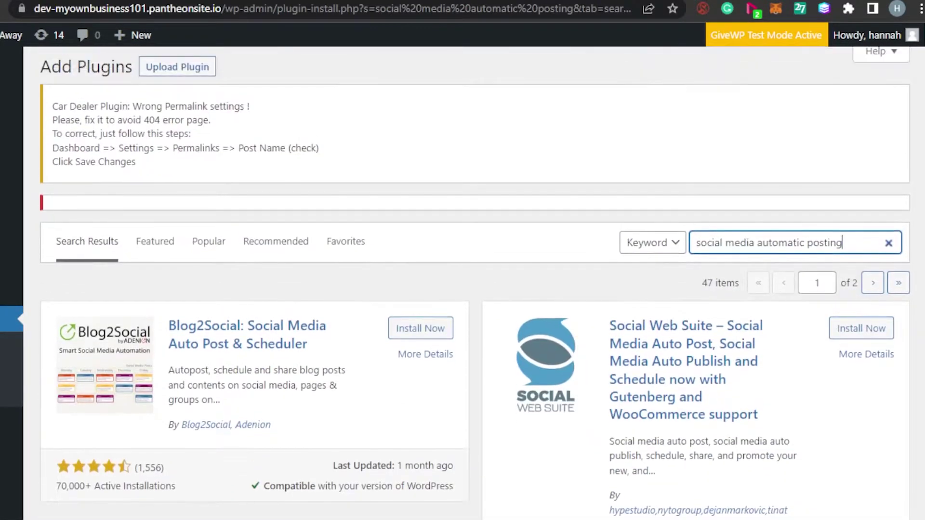
pyautogui.scroll(-1, 474, 289)
pyautogui.scroll(-5, 475, 284)
pyautogui.scroll(8, 474, 285)
pyautogui.scroll(-4, 474, 284)
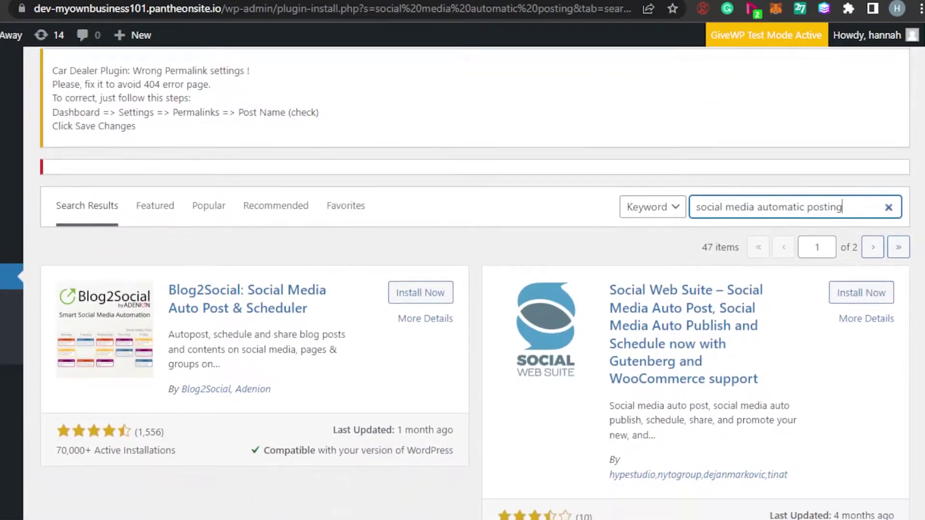
pyautogui.scroll(1, 545, 280)
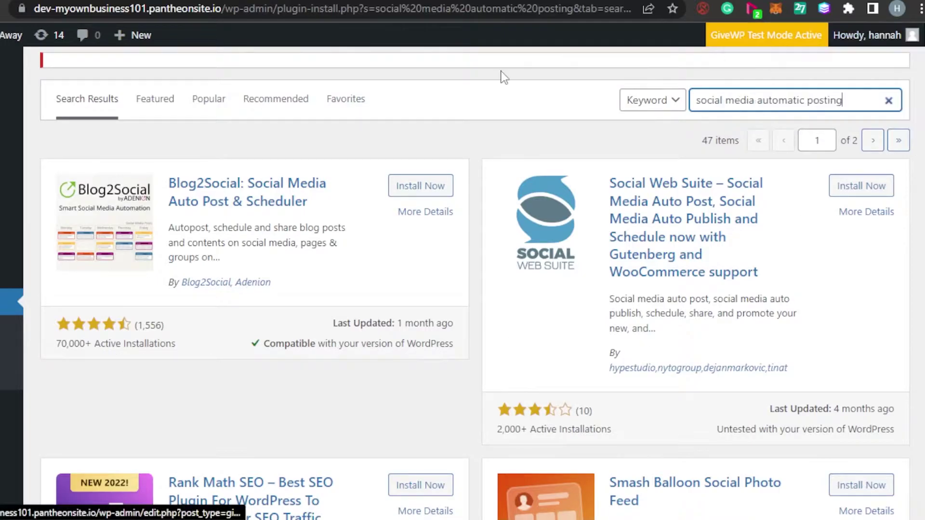
pyautogui.scroll(-15, 474, 283)
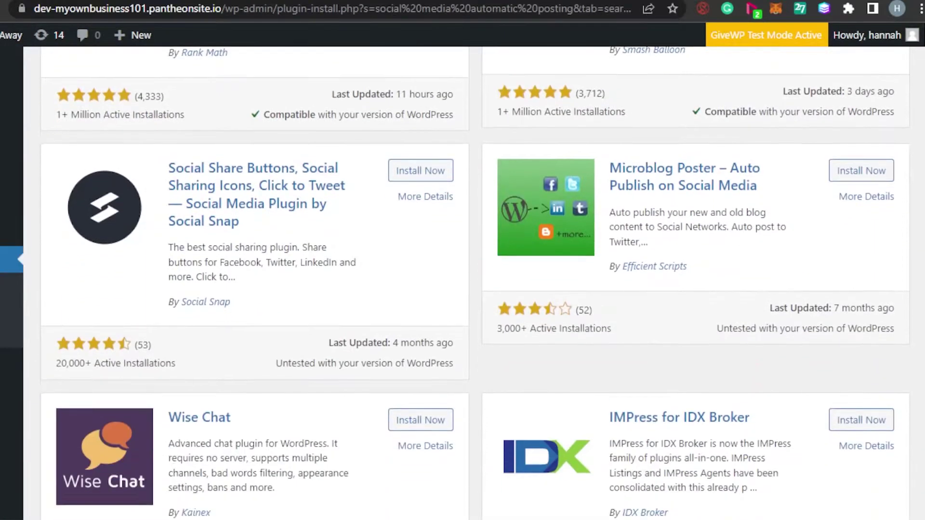
pyautogui.scroll(18, 474, 283)
pyautogui.scroll(-2, 475, 283)
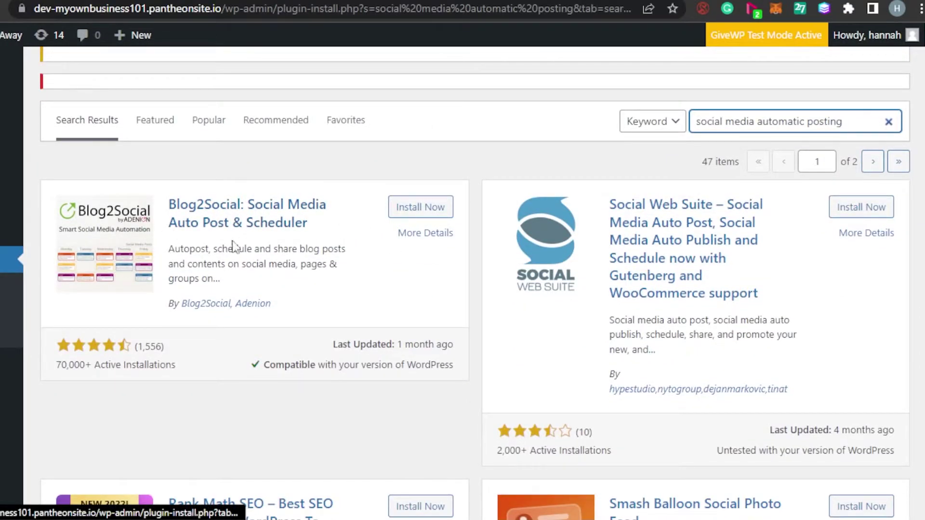
# Install Blog2Social 6.9.2 and look through its Dashboard down to the March 2022 activity calendar
pyautogui.click(421, 208)
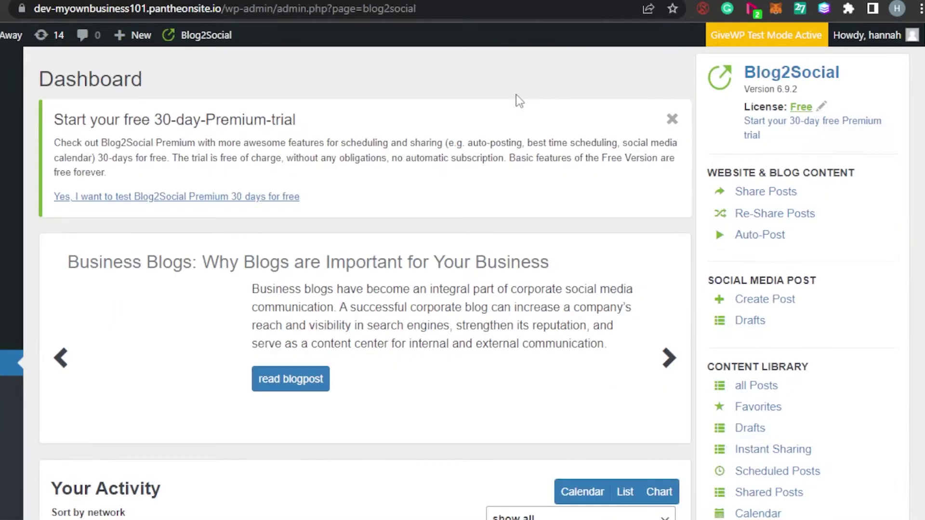
pyautogui.scroll(-8, 715, 310)
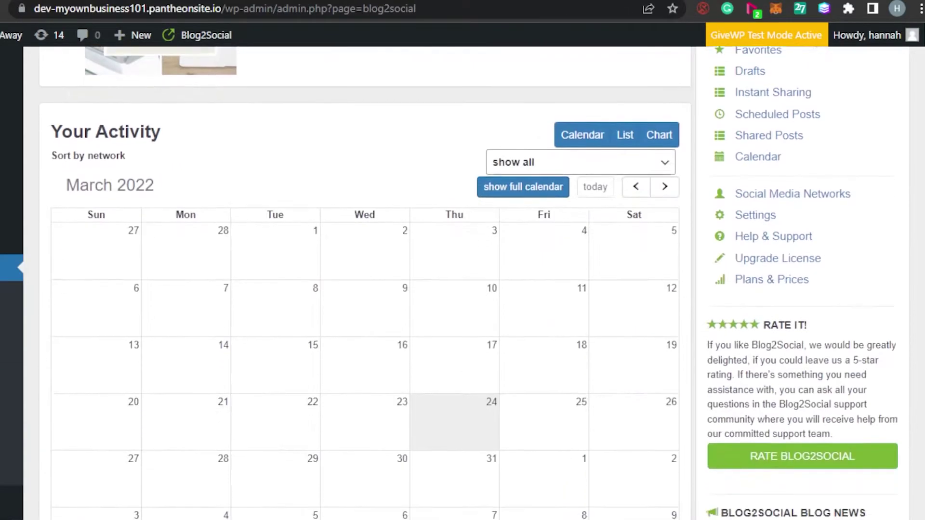
pyautogui.scroll(10, 715, 311)
pyautogui.scroll(-15, 716, 310)
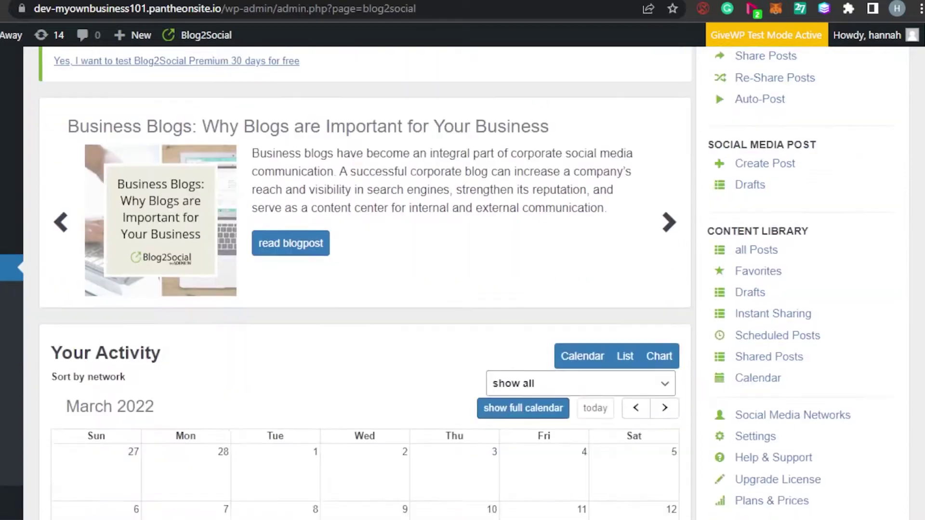
pyautogui.scroll(-1, 716, 322)
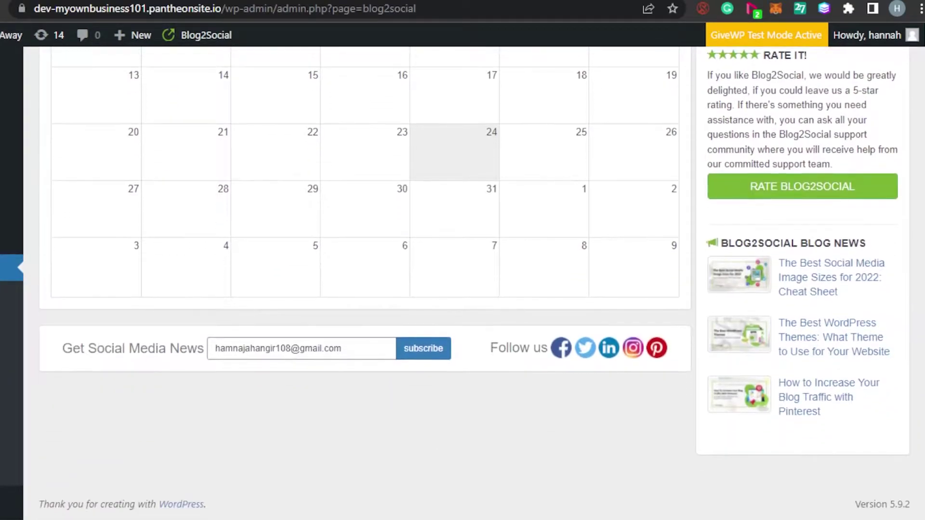
pyautogui.scroll(12, 715, 322)
pyautogui.scroll(1, 476, 282)
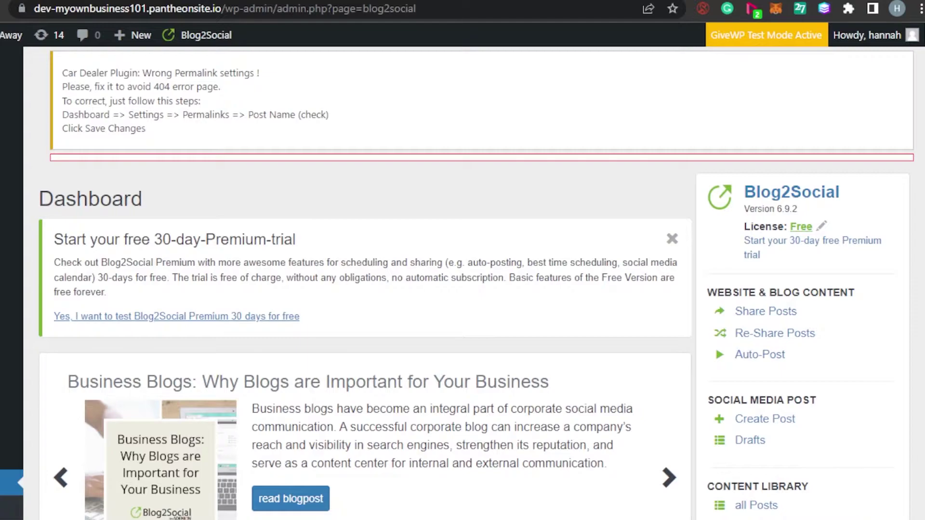
pyautogui.scroll(-5, 715, 346)
pyautogui.scroll(-6, 715, 346)
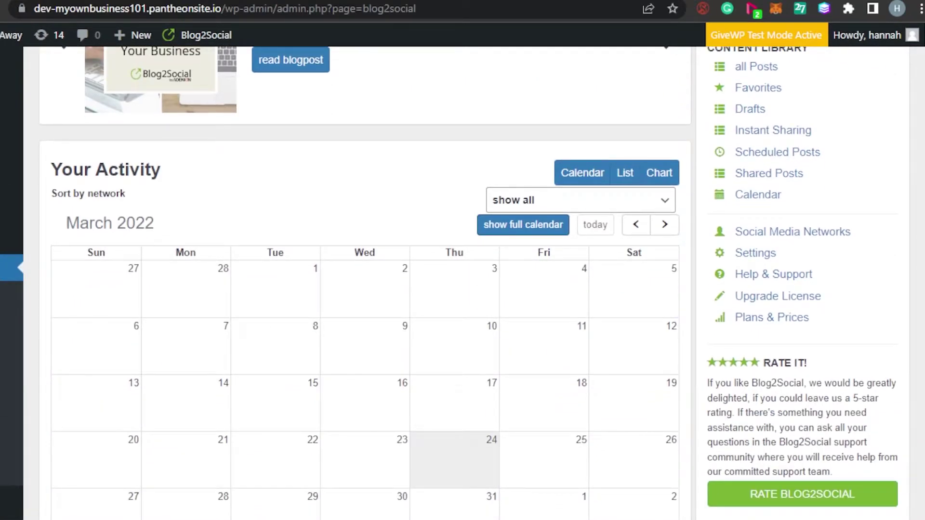
pyautogui.scroll(-5, 469, 276)
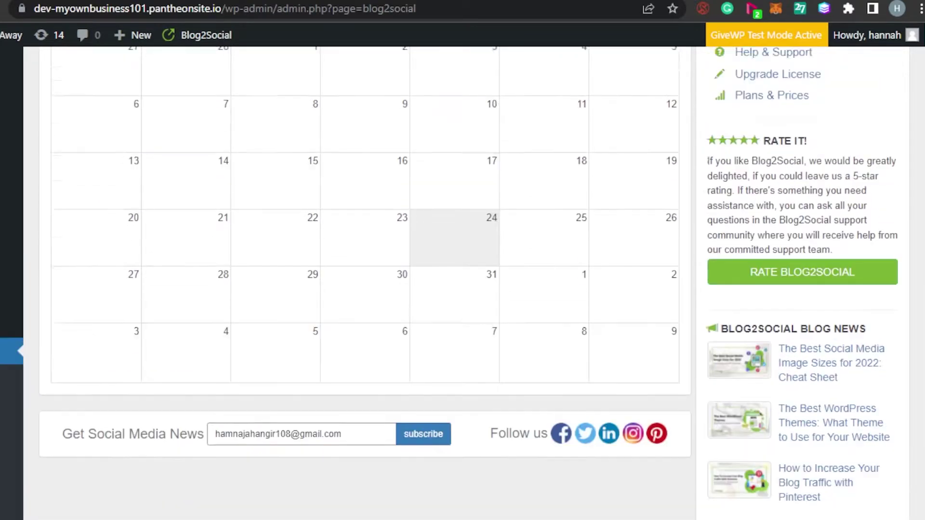
pyautogui.scroll(11, 715, 229)
pyautogui.scroll(-5, 715, 331)
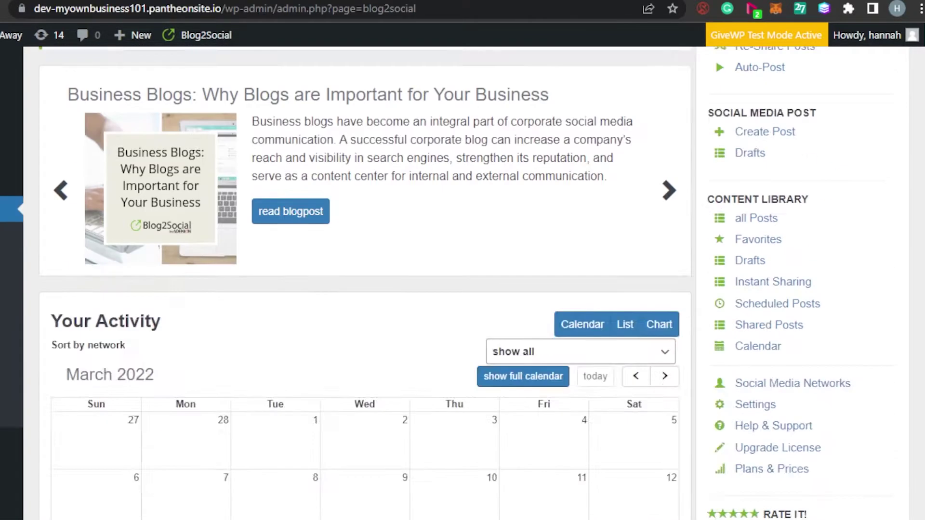
pyautogui.scroll(-5, 463, 284)
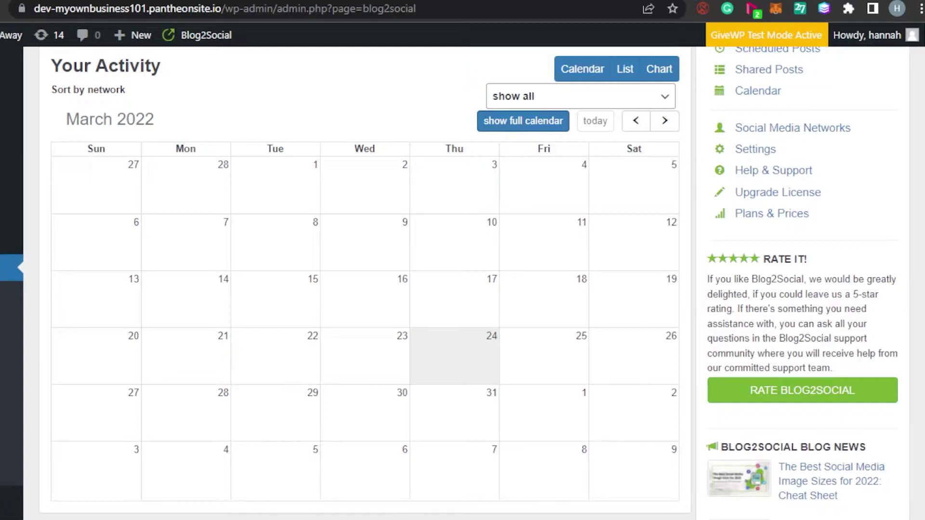
pyautogui.scroll(7, 365, 284)
pyautogui.scroll(4, 715, 338)
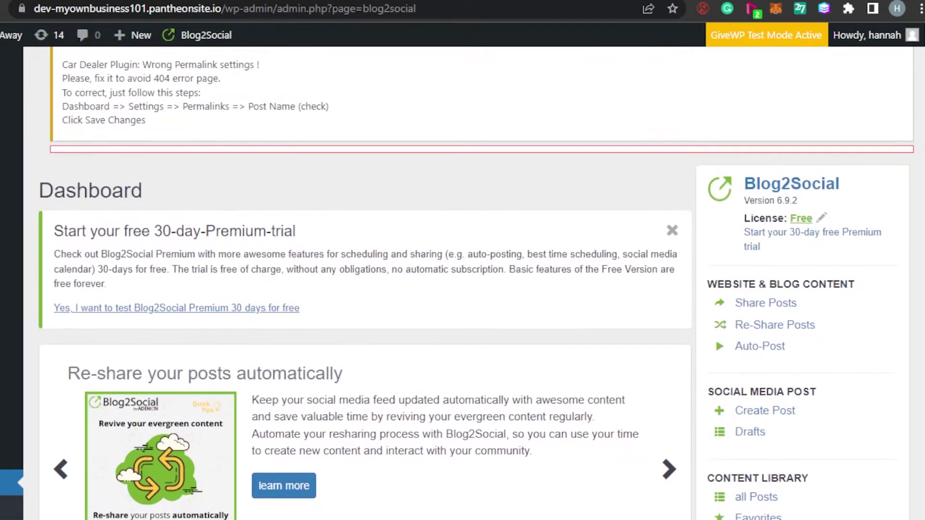
pyautogui.scroll(-13, 715, 337)
pyautogui.scroll(-2, 364, 283)
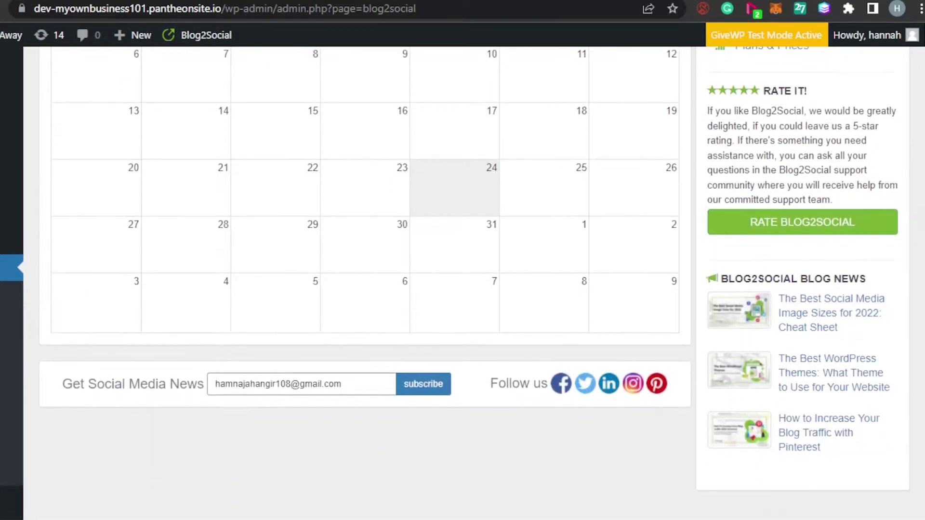
pyautogui.scroll(8, 365, 283)
pyautogui.scroll(5, 364, 283)
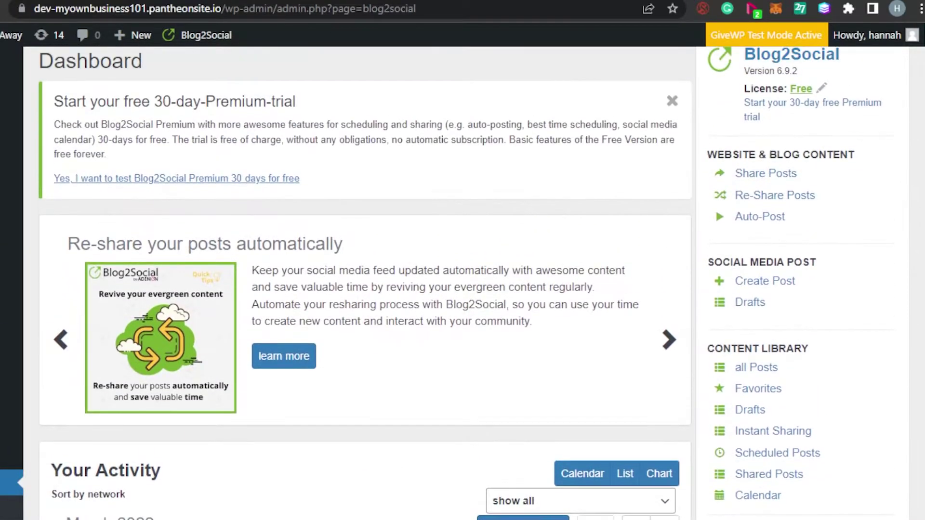
pyautogui.scroll(-3, 364, 283)
pyautogui.scroll(-3, 715, 346)
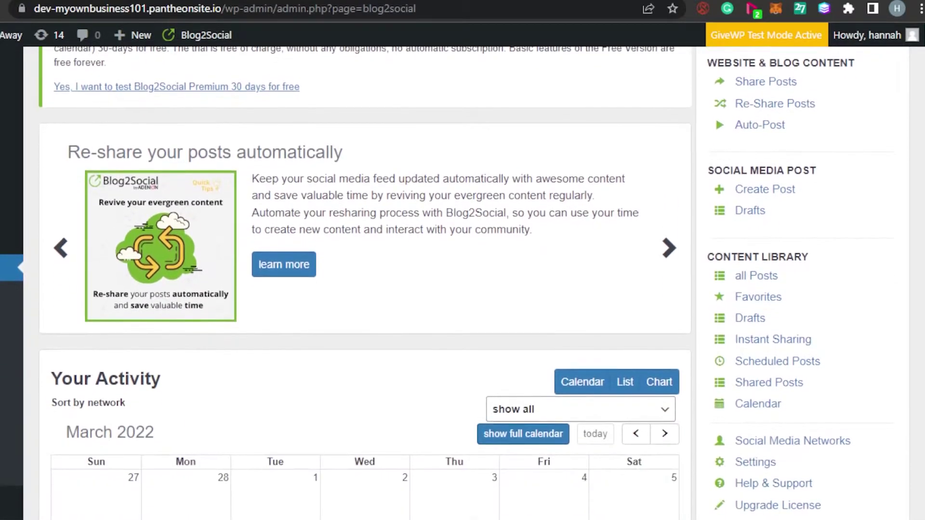
pyautogui.scroll(6, 715, 346)
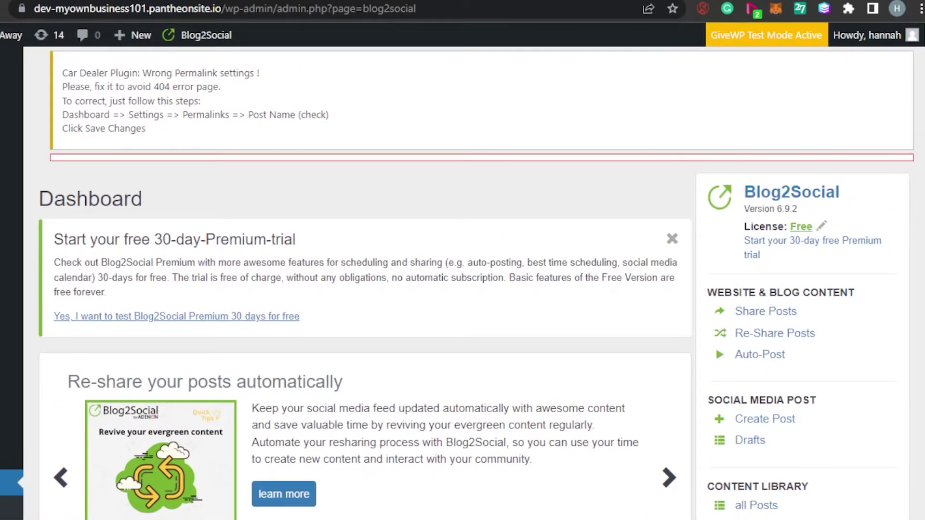
pyautogui.scroll(-3, 715, 201)
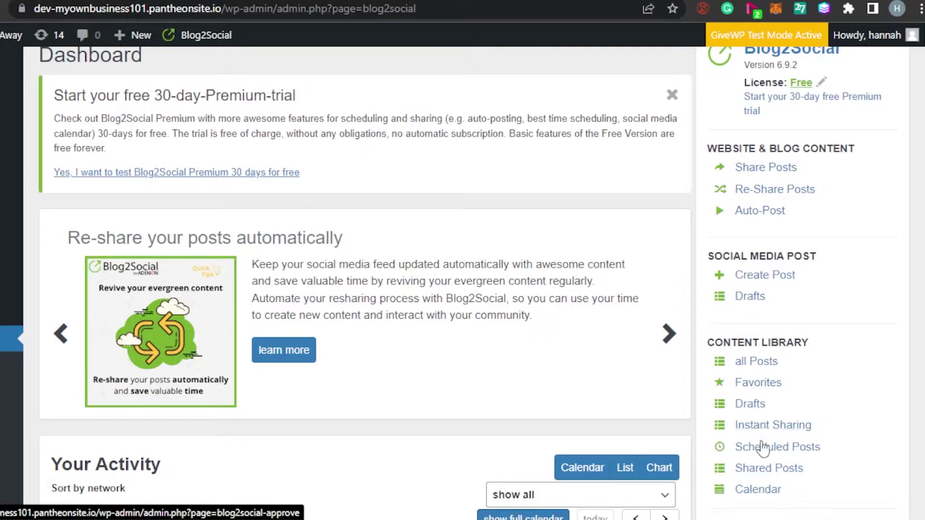
pyautogui.scroll(-3, 761, 446)
pyautogui.scroll(-2, 825, 236)
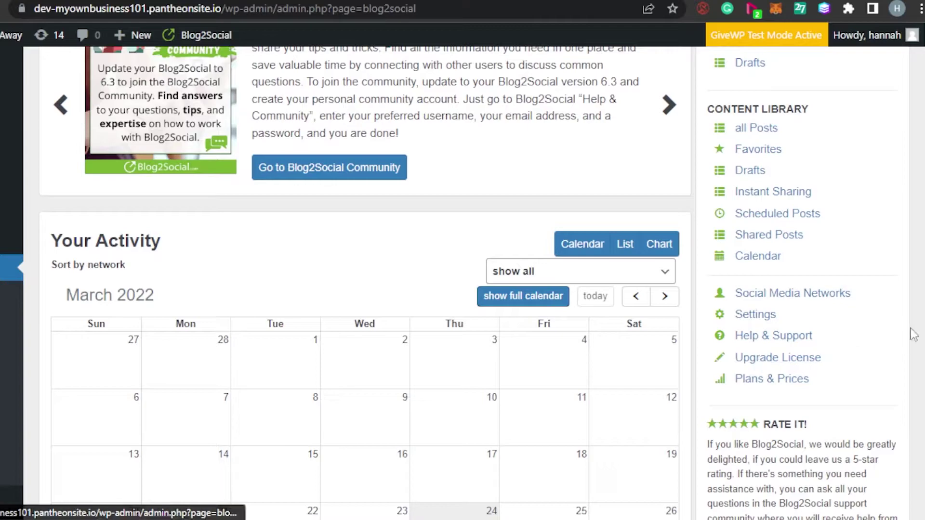
pyautogui.scroll(-3, 911, 333)
pyautogui.scroll(8, 715, 272)
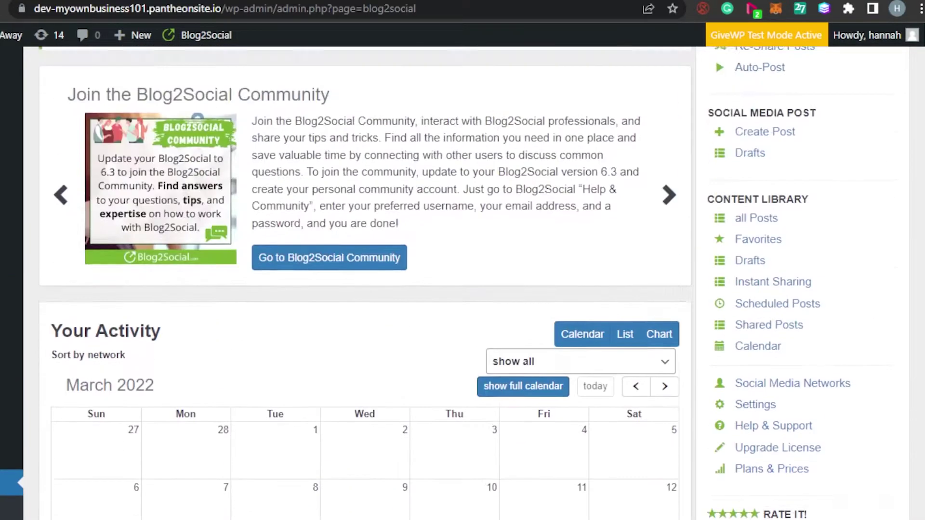
pyautogui.scroll(-4, 715, 272)
pyautogui.scroll(-2, 462, 282)
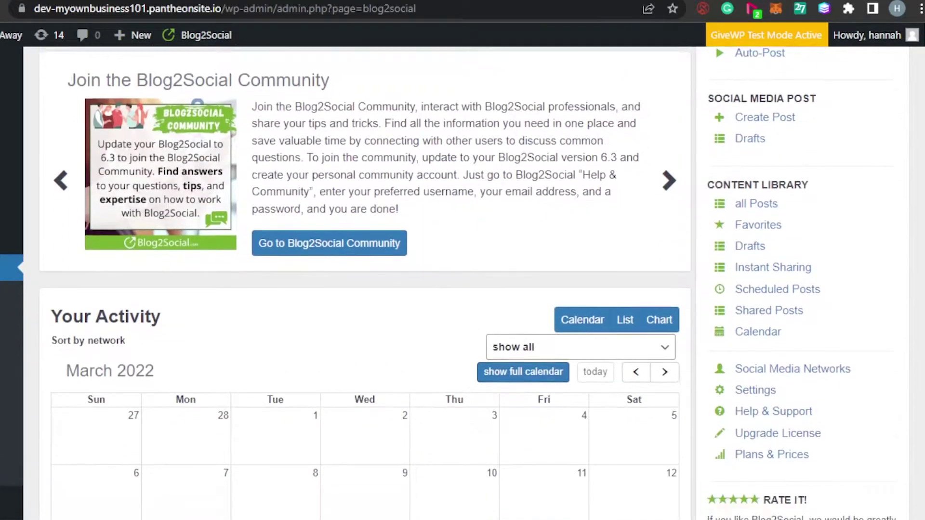
pyautogui.click(773, 304)
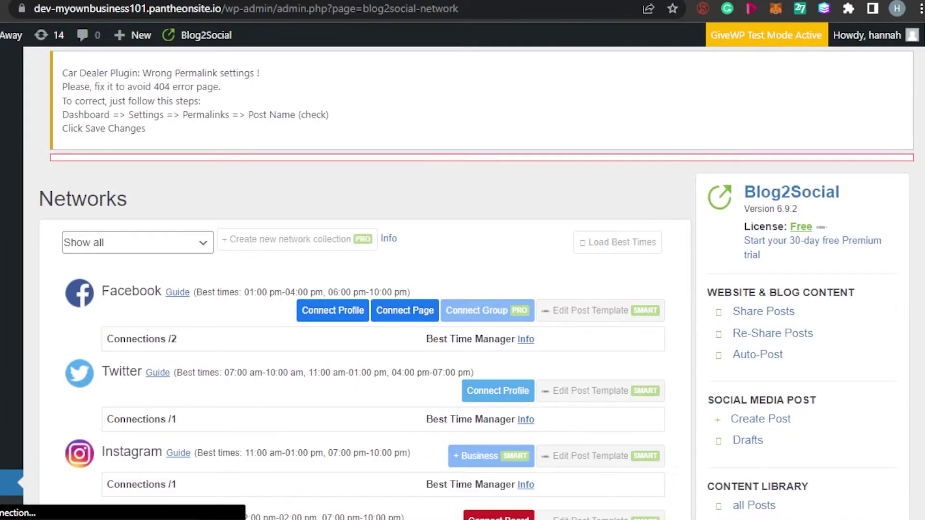
pyautogui.scroll(-15, 506, 284)
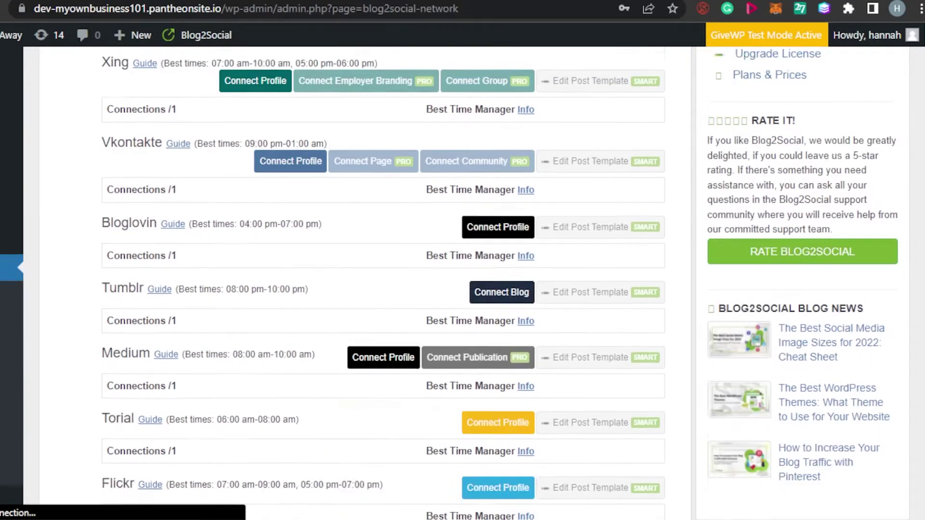
pyautogui.scroll(-12, 462, 284)
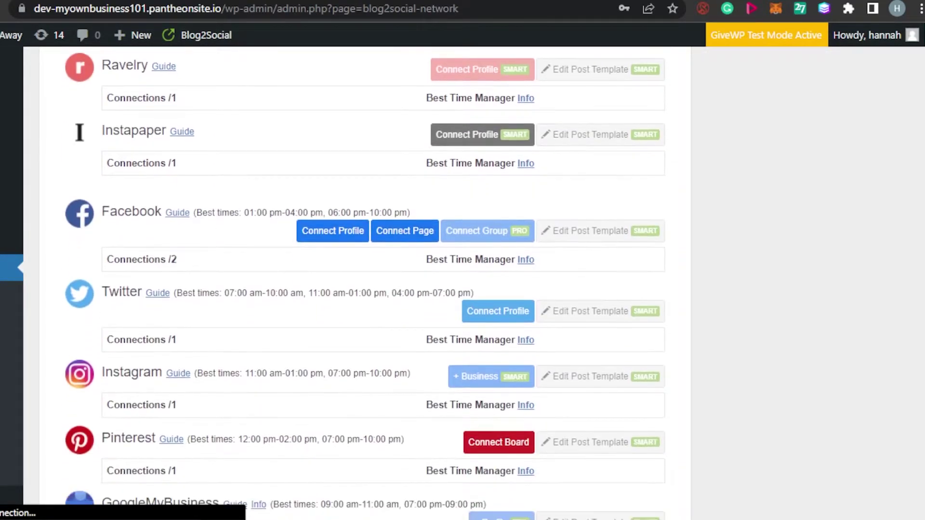
pyautogui.scroll(10, 357, 284)
pyautogui.scroll(-6, 356, 284)
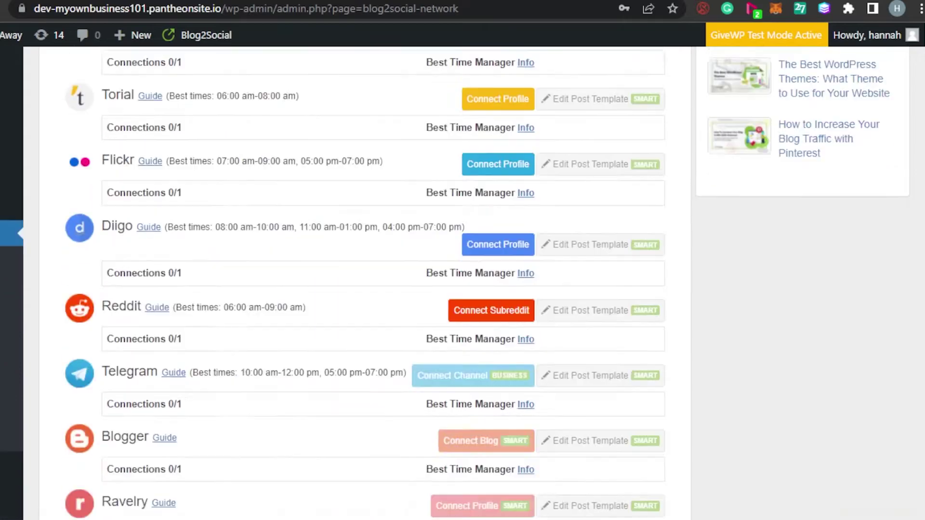
pyautogui.scroll(9, 356, 284)
pyautogui.scroll(10, 557, 173)
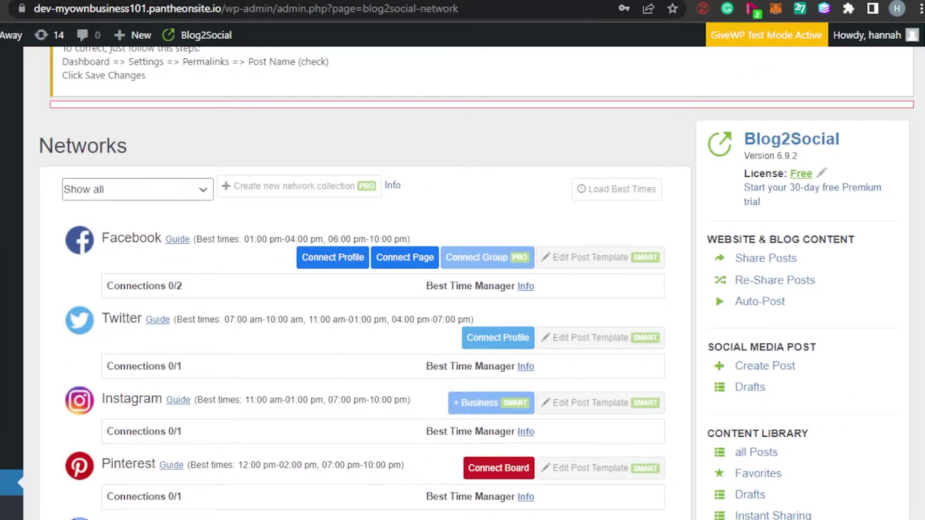
pyautogui.scroll(-10, 357, 284)
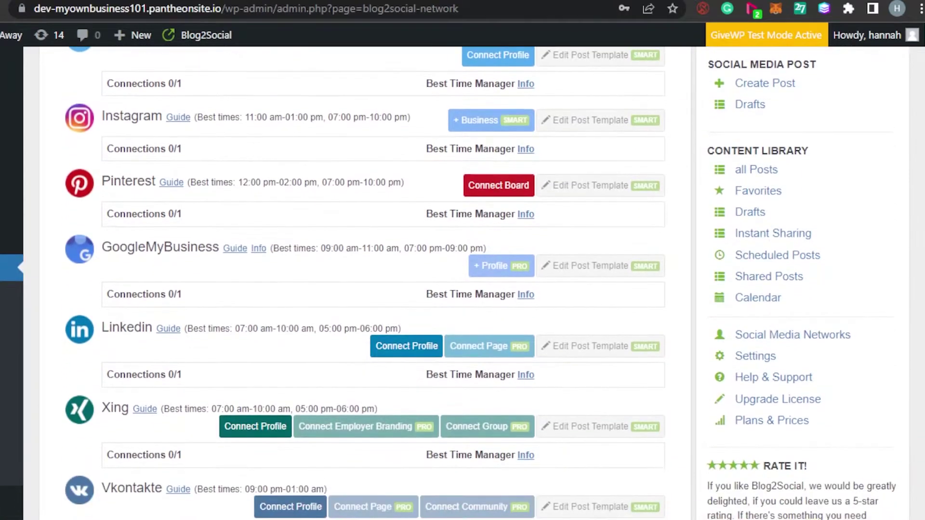
pyautogui.scroll(-4, 357, 284)
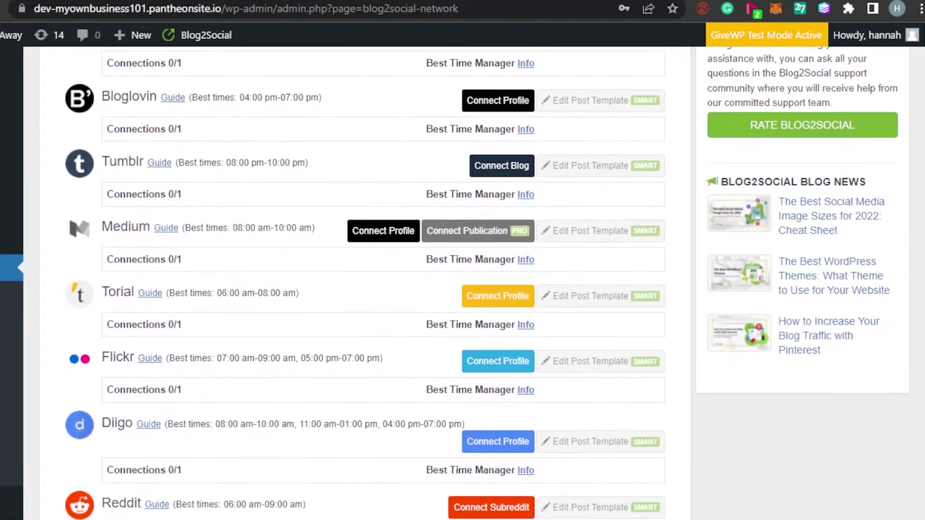
pyautogui.scroll(-6, 356, 284)
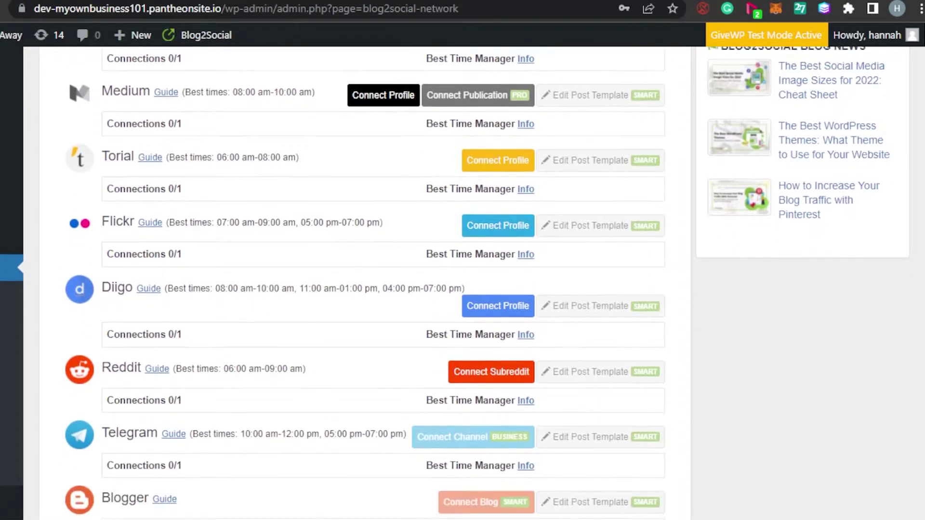
pyautogui.scroll(-3, 356, 285)
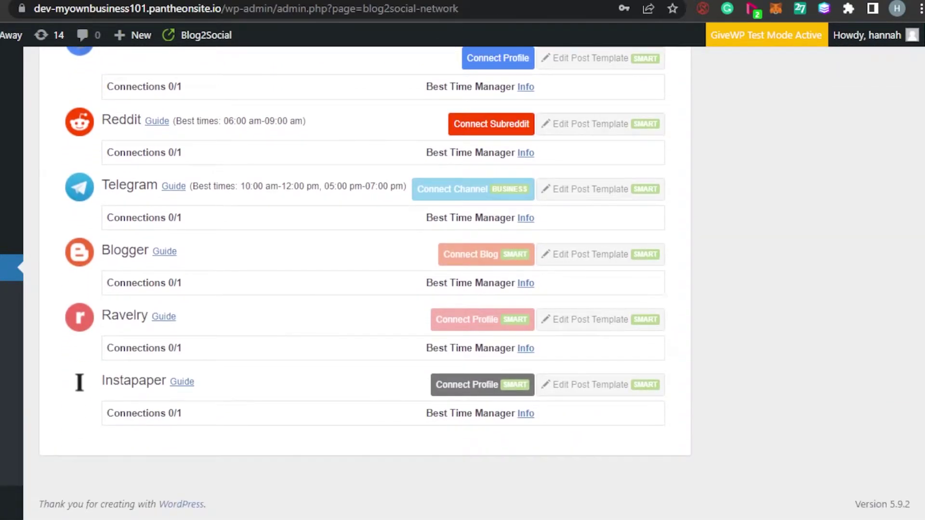
pyautogui.scroll(20, 356, 284)
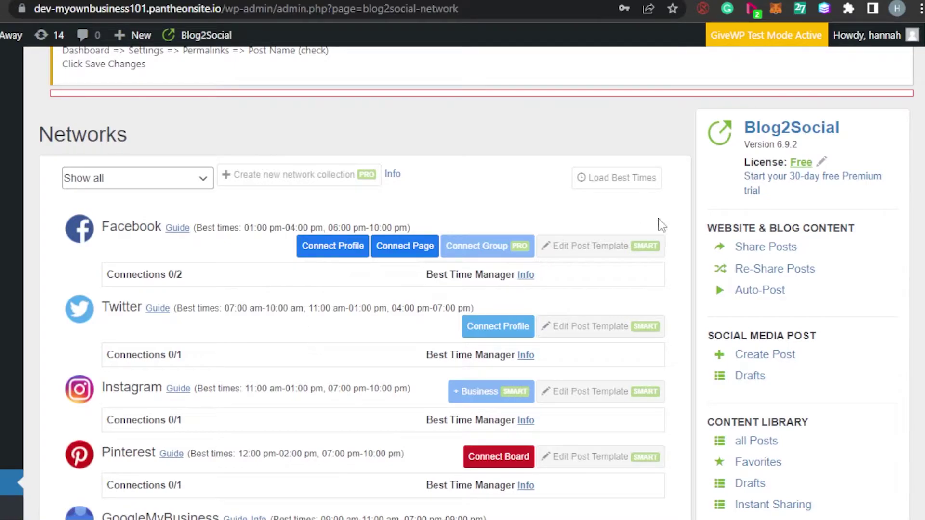
pyautogui.scroll(-5, 715, 281)
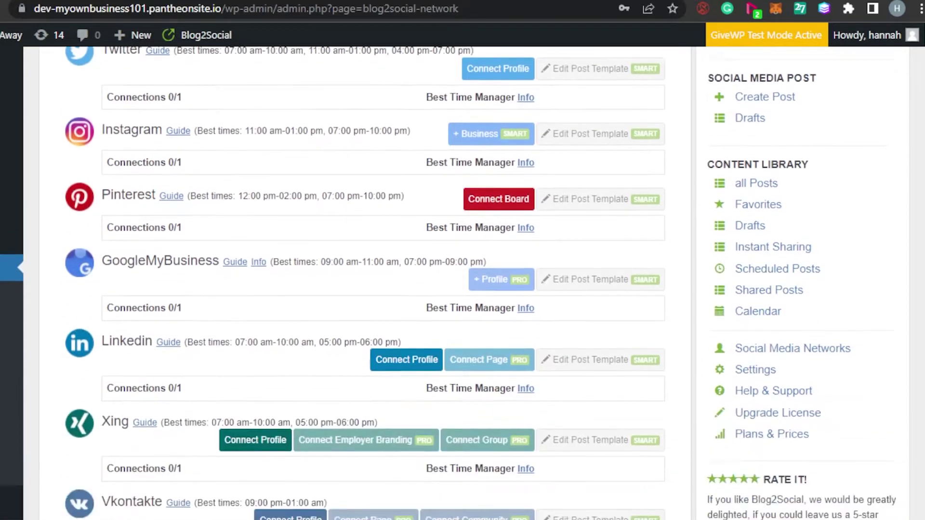
pyautogui.scroll(-6, 482, 282)
pyautogui.scroll(7, 482, 282)
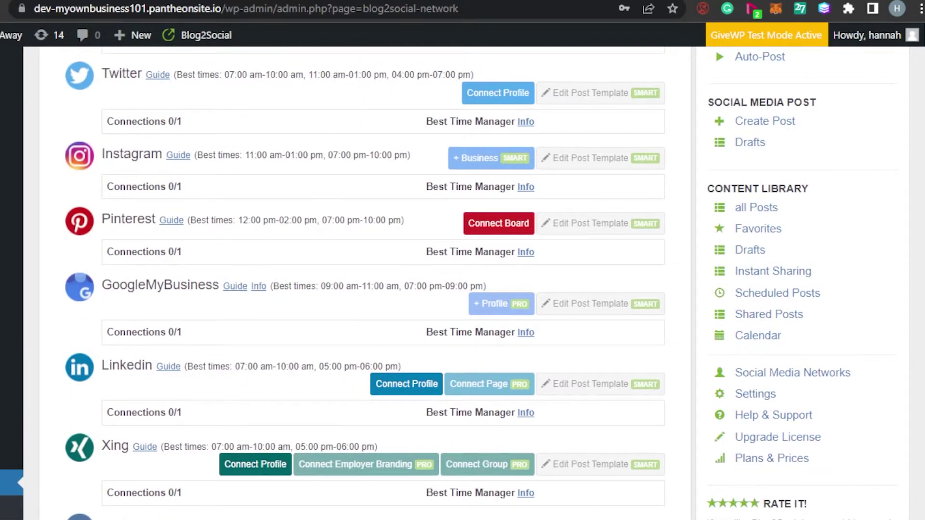
pyautogui.scroll(-12, 482, 282)
pyautogui.scroll(15, 481, 283)
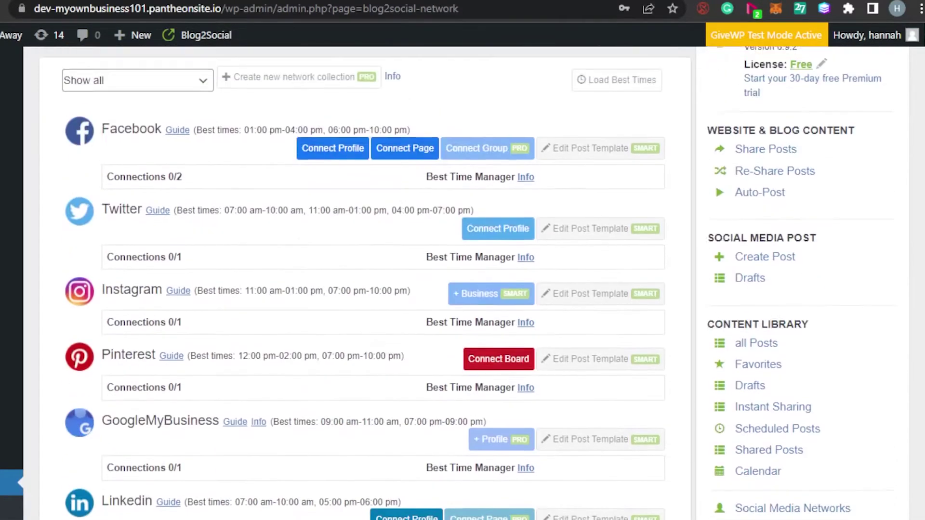
pyautogui.scroll(3, 113, 235)
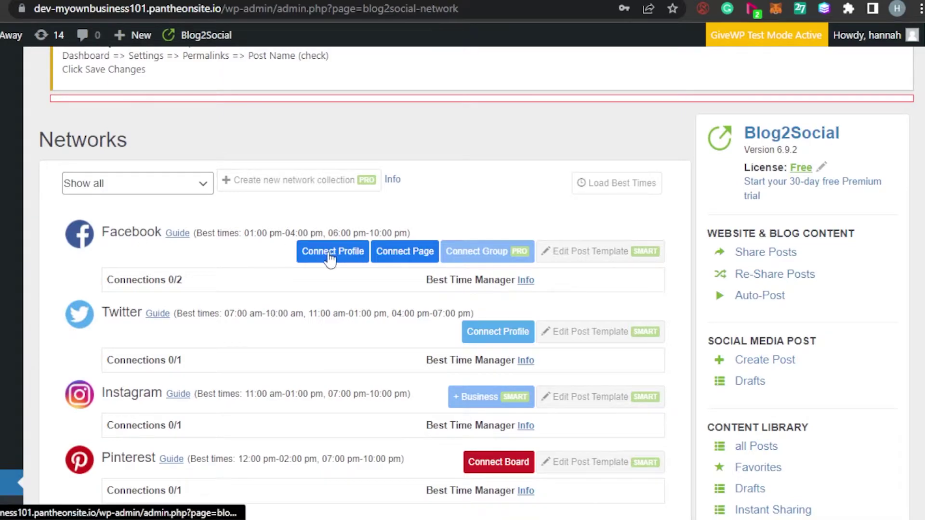
# Start connecting a Facebook profile, then cancel the login so Facebook stays unconnected
pyautogui.click(422, 258)
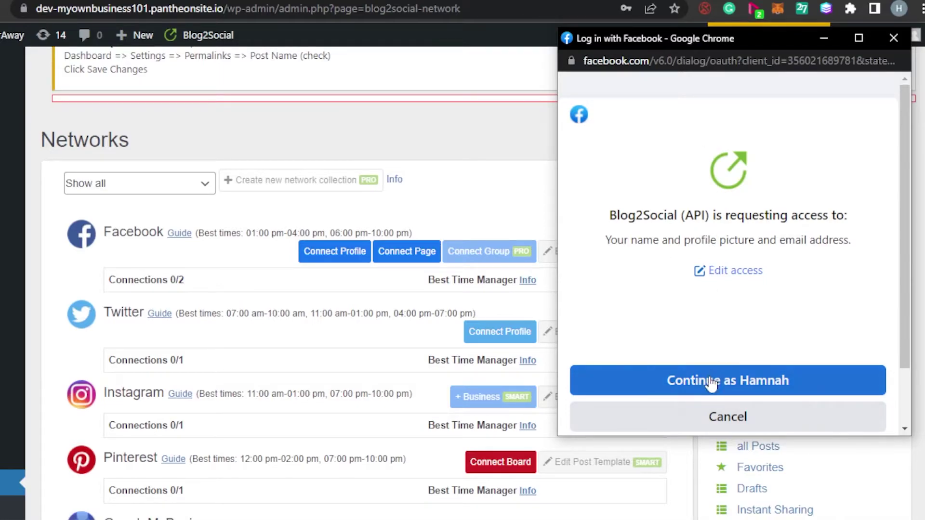
pyautogui.click(742, 422)
pyautogui.scroll(-4, 718, 126)
# Open LinkedIn's Connect Profile authorization window and move it into view
pyautogui.scroll(-1, 496, 193)
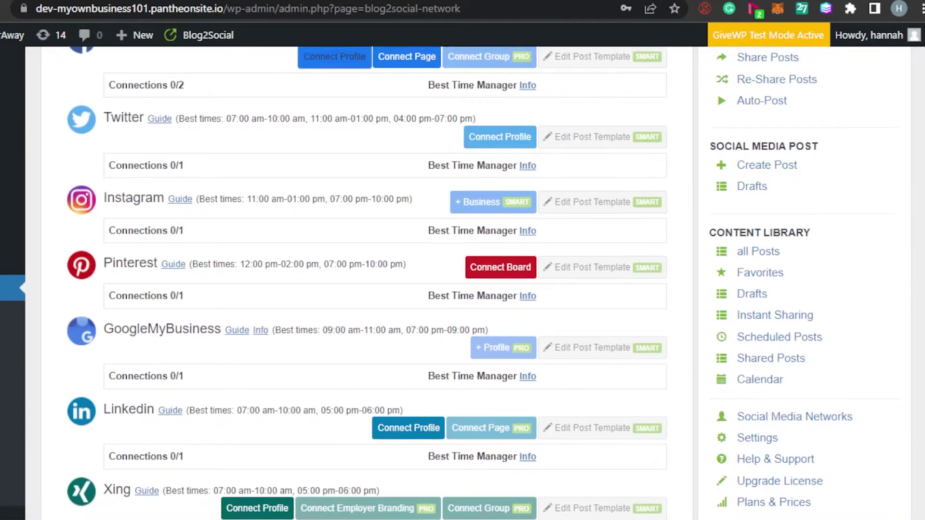
pyautogui.scroll(-3, 410, 252)
pyautogui.click(410, 247)
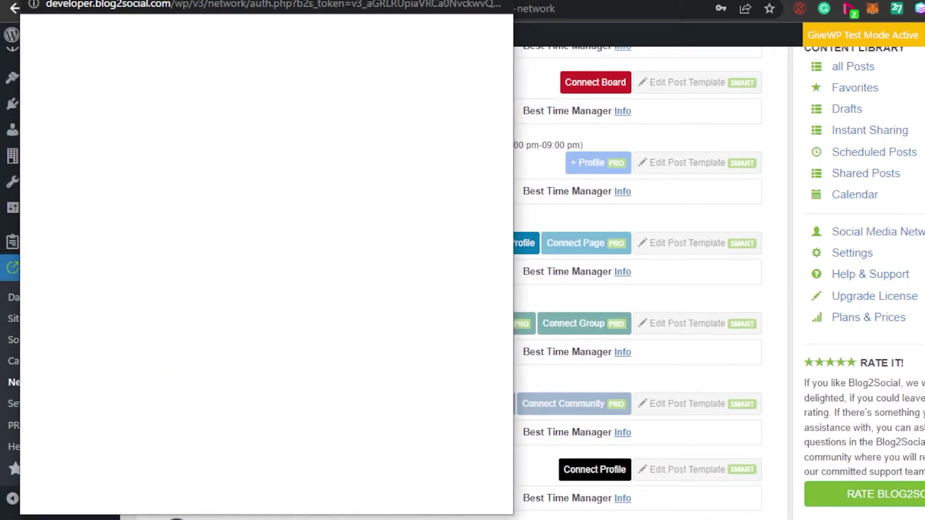
pyautogui.moveTo(310, 1); pyautogui.dragTo(800, 53)
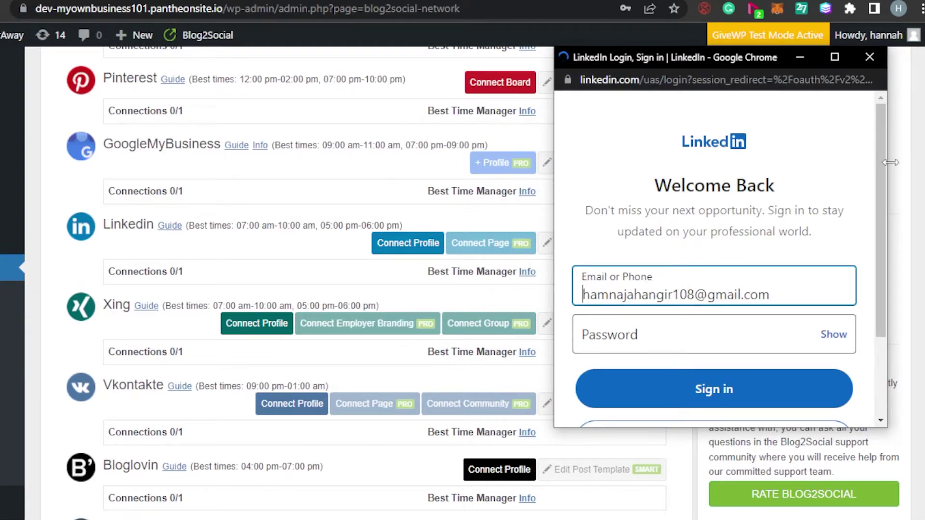
# Close the LinkedIn sign-in window without signing in, leaving LinkedIn at 0/1 connections
pyautogui.moveTo(883, 164); pyautogui.dragTo(886, 251)
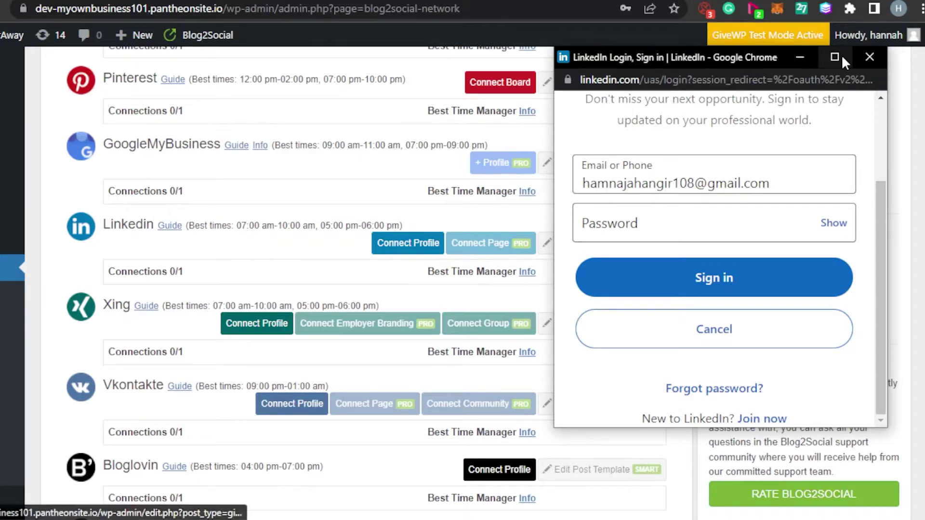
pyautogui.click(869, 57)
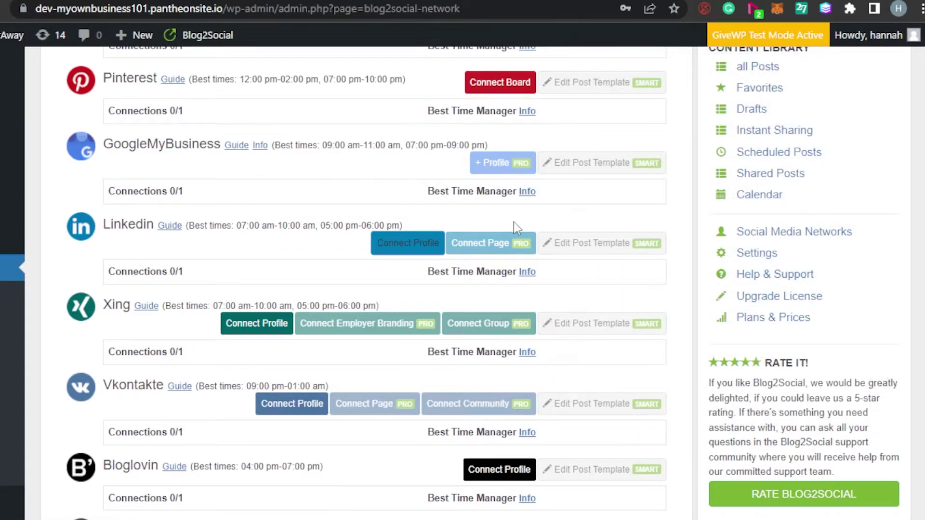
pyautogui.scroll(-15, 366, 284)
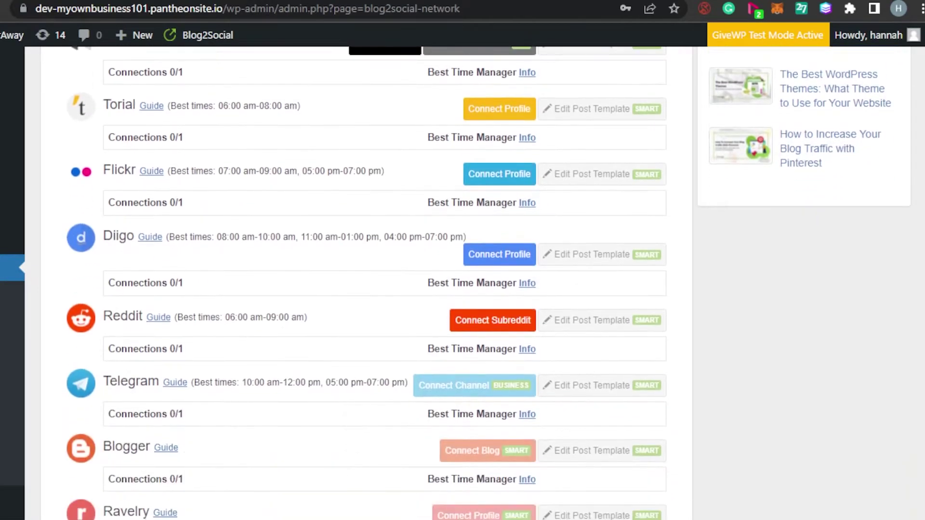
pyautogui.scroll(4, 366, 284)
pyautogui.scroll(-4, 366, 285)
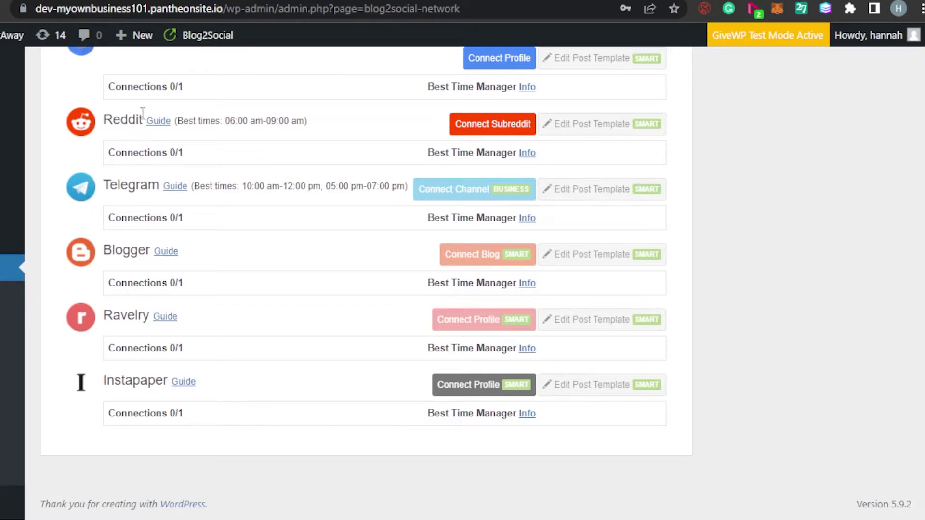
pyautogui.scroll(15, 410, 296)
pyautogui.scroll(2, 717, 193)
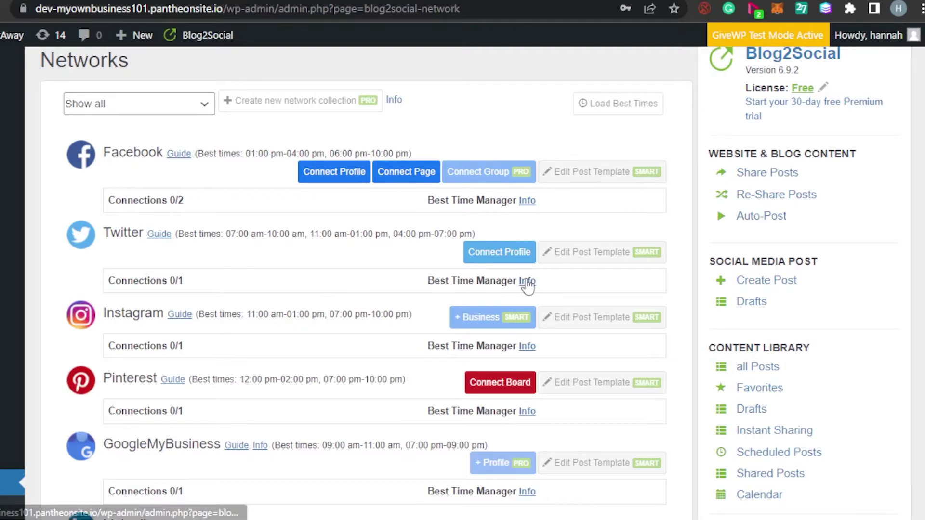
pyautogui.scroll(-1, 888, 175)
pyautogui.scroll(-5, 463, 284)
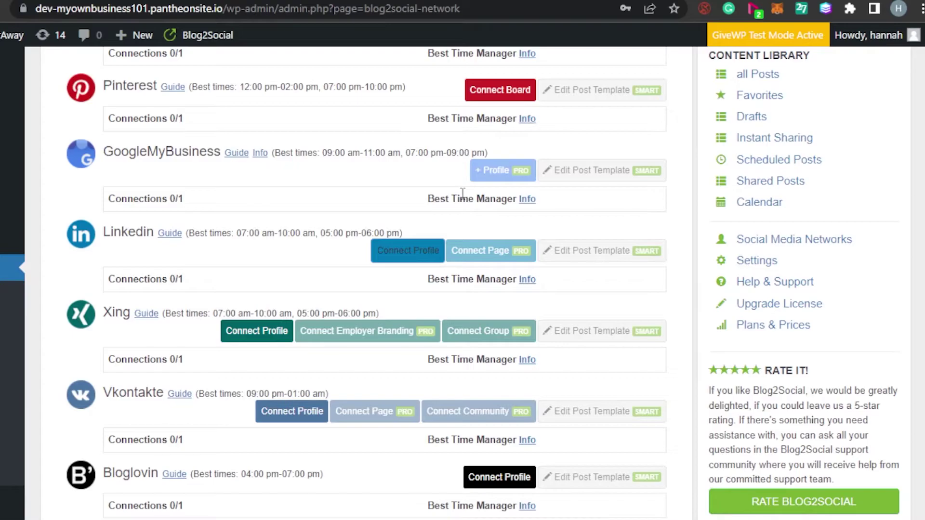
pyautogui.scroll(1, 920, 272)
pyautogui.scroll(8, 462, 283)
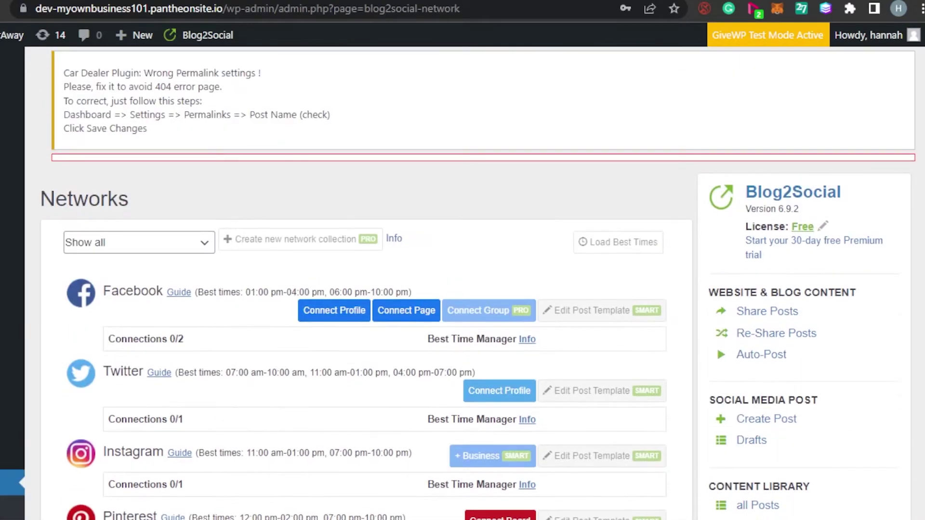
pyautogui.scroll(-20, 462, 283)
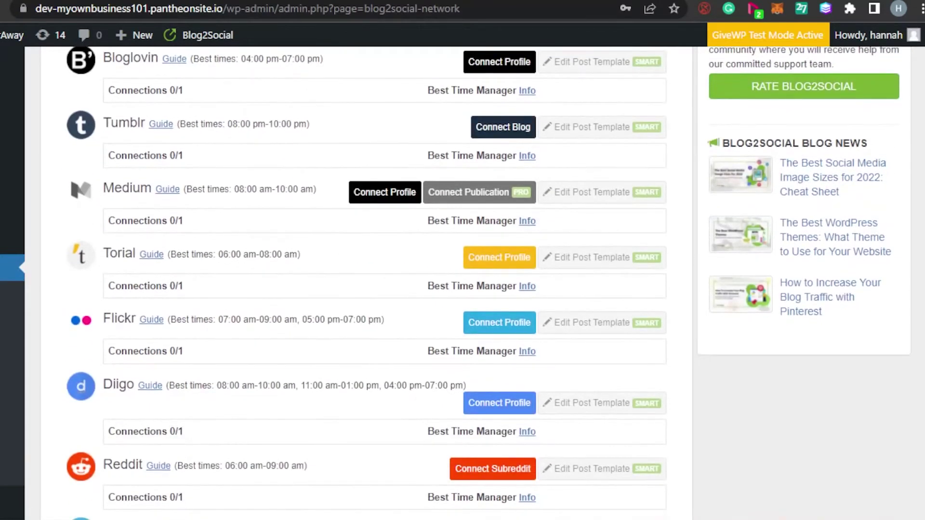
pyautogui.scroll(20, 462, 283)
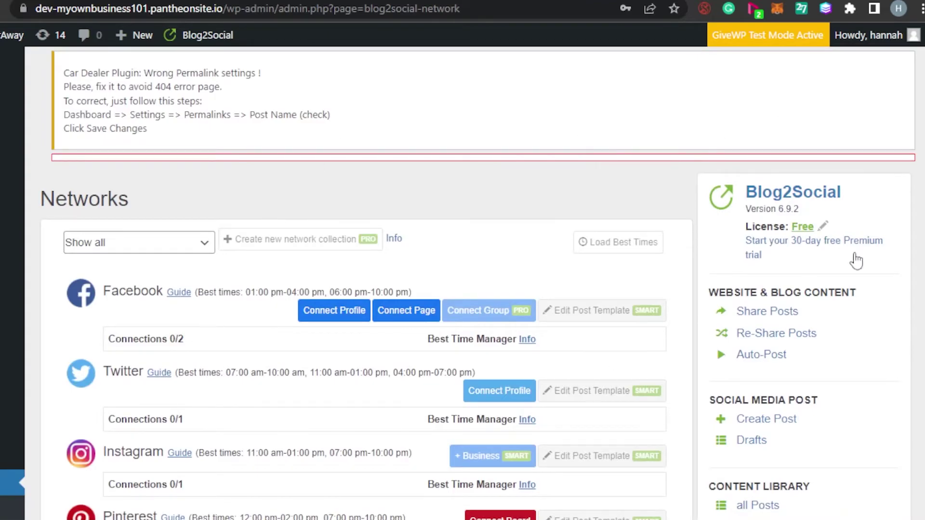
pyautogui.scroll(-12, 462, 283)
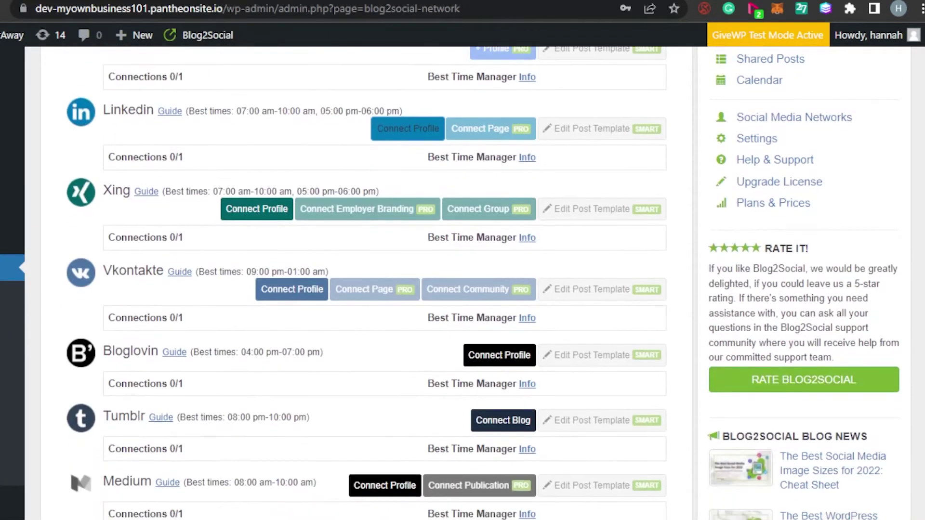
pyautogui.scroll(5, 462, 283)
pyautogui.scroll(-1, 462, 283)
pyautogui.scroll(4, 717, 137)
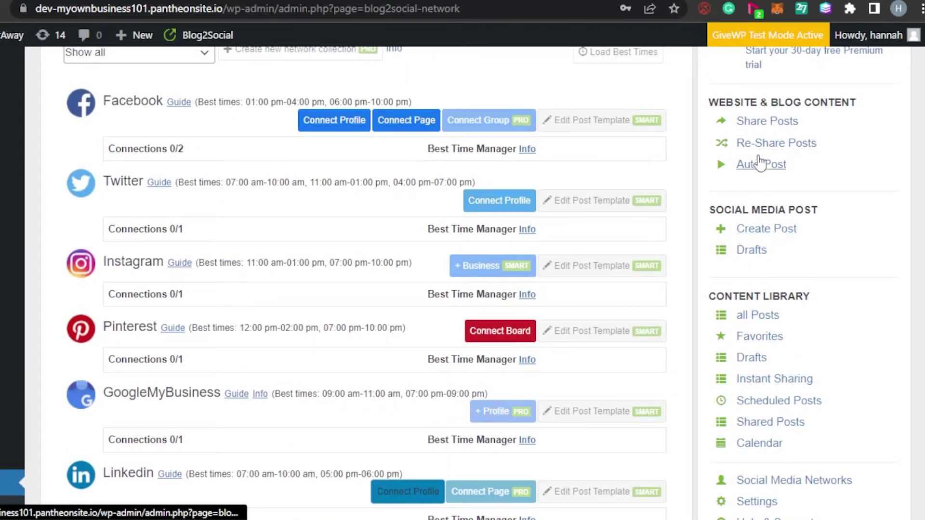
# On Create Social Media Posts, try Video and Image posts, then choose Link Post's link field
pyautogui.click(754, 231)
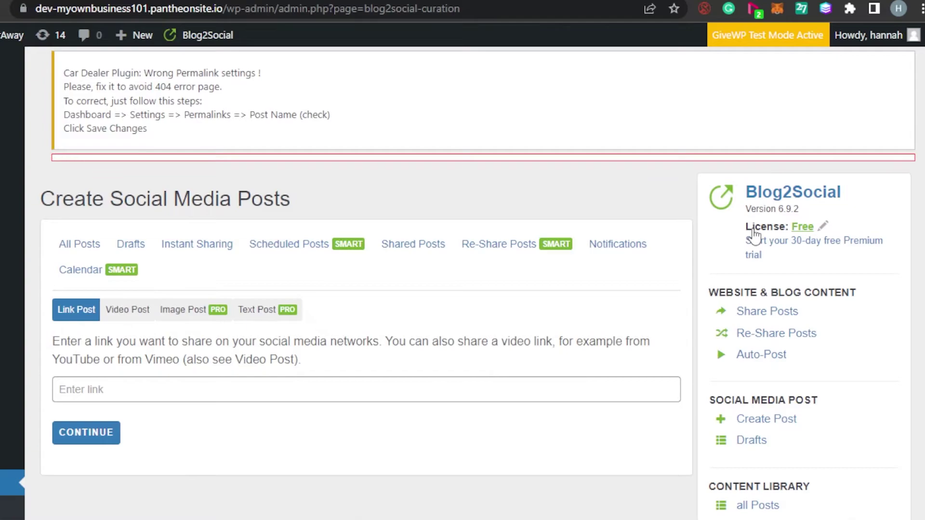
pyautogui.scroll(-1, 402, 191)
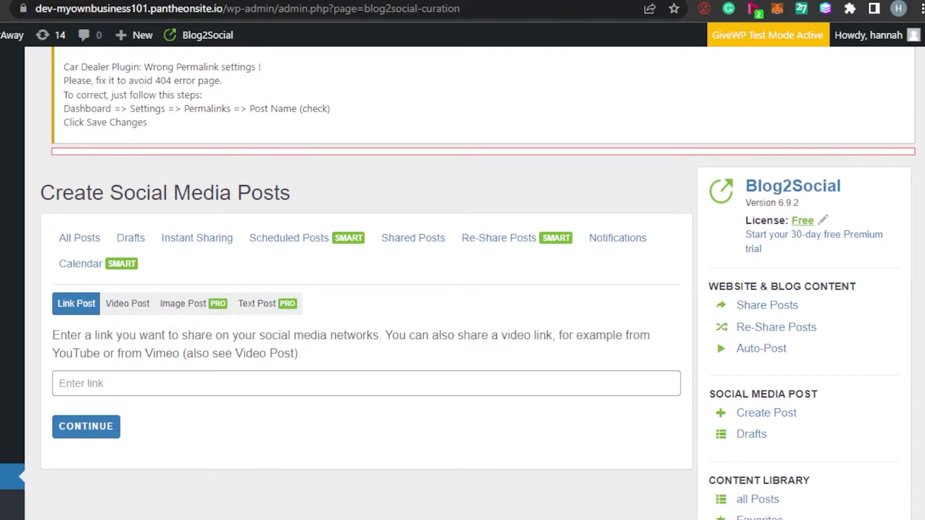
pyautogui.scroll(-2, 529, 187)
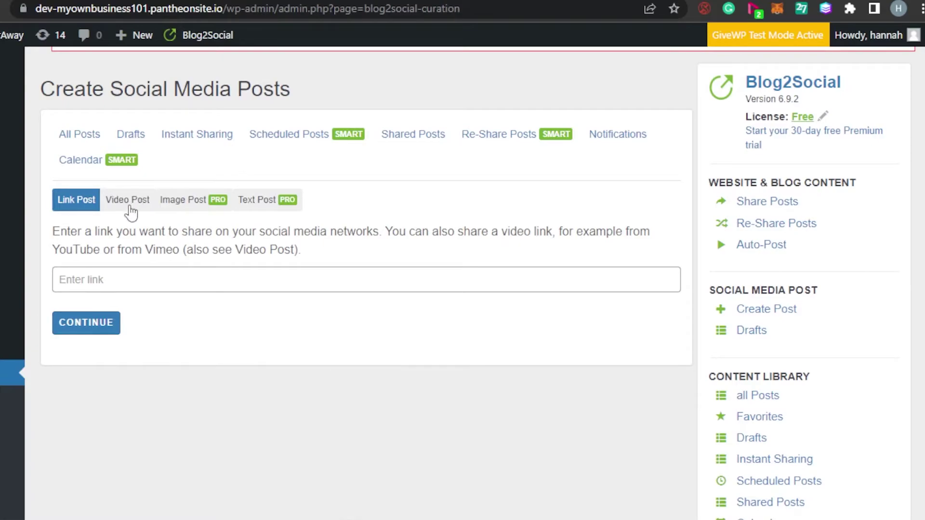
pyautogui.click(129, 202)
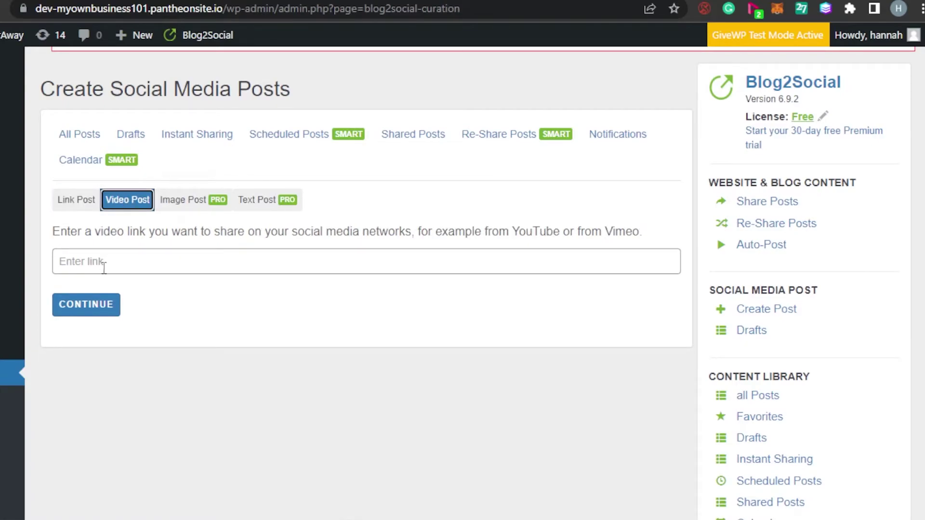
pyautogui.click(190, 200)
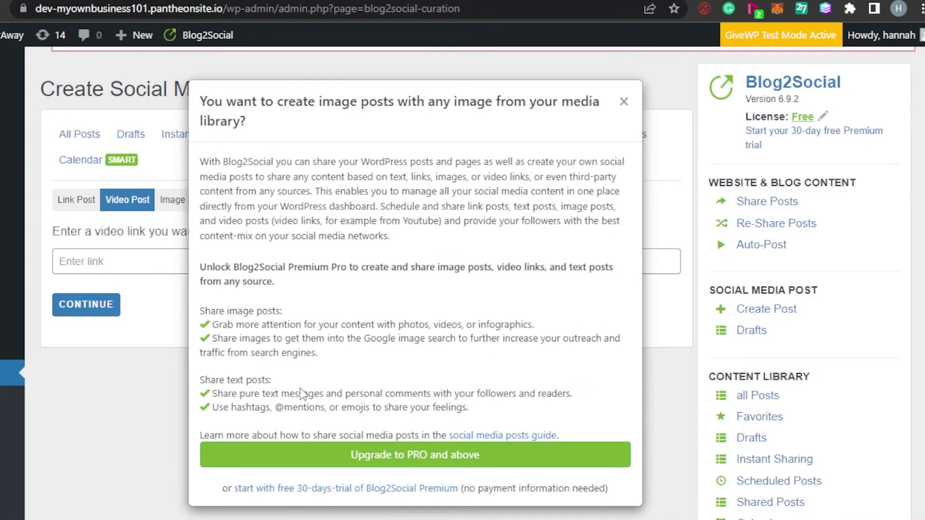
pyautogui.click(624, 102)
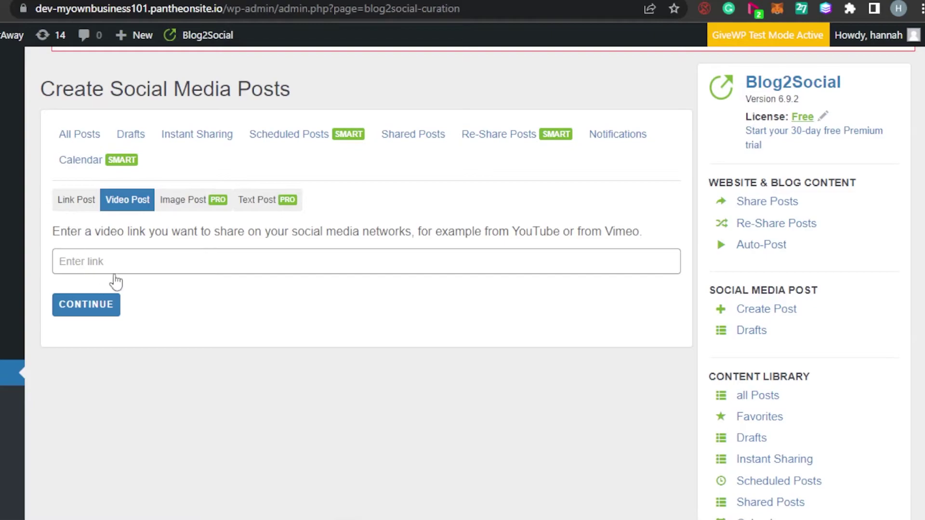
pyautogui.click(77, 199)
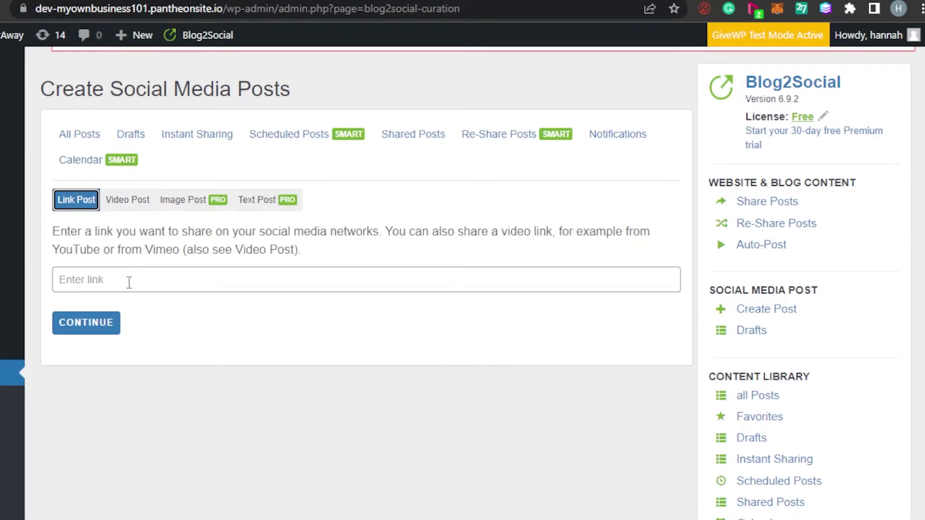
pyautogui.click(129, 282)
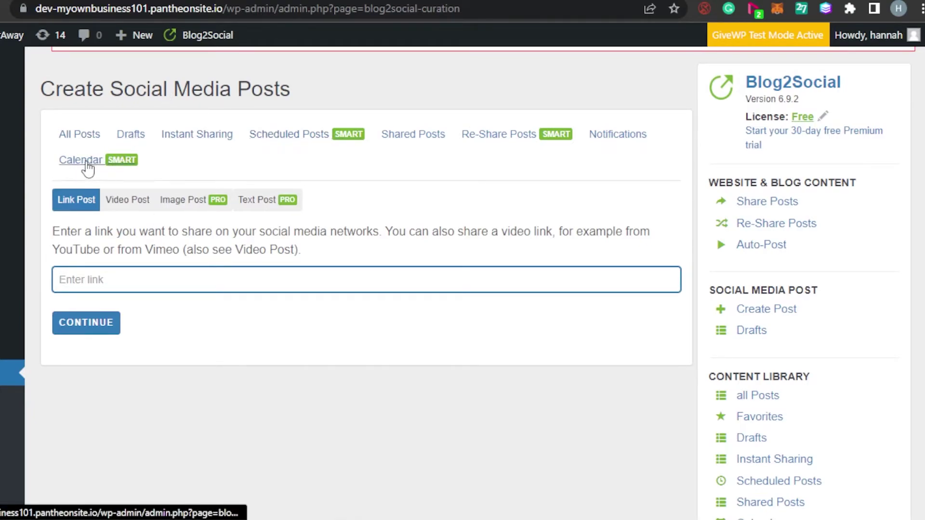
# Open the Blog2Social Calendar showing March 2022
pyautogui.click(87, 161)
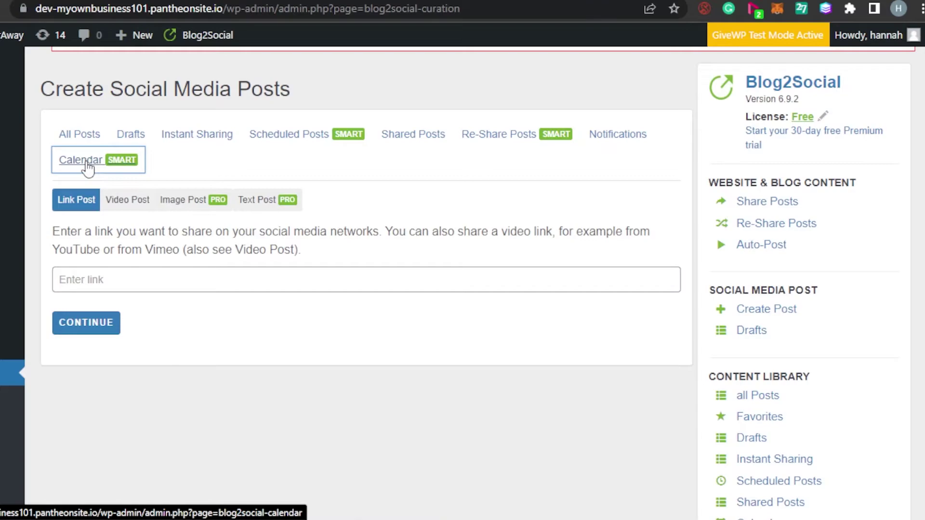
pyautogui.click(81, 160)
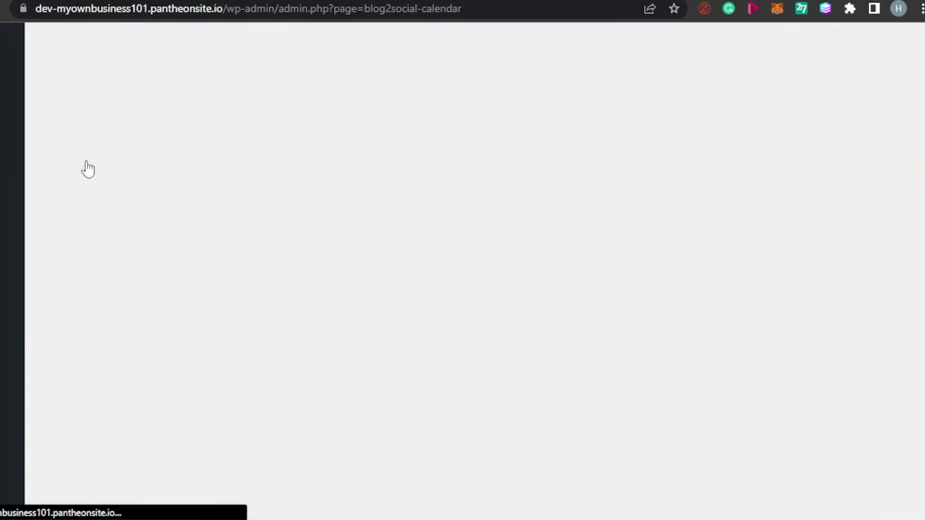
pyautogui.scroll(-1, 366, 231)
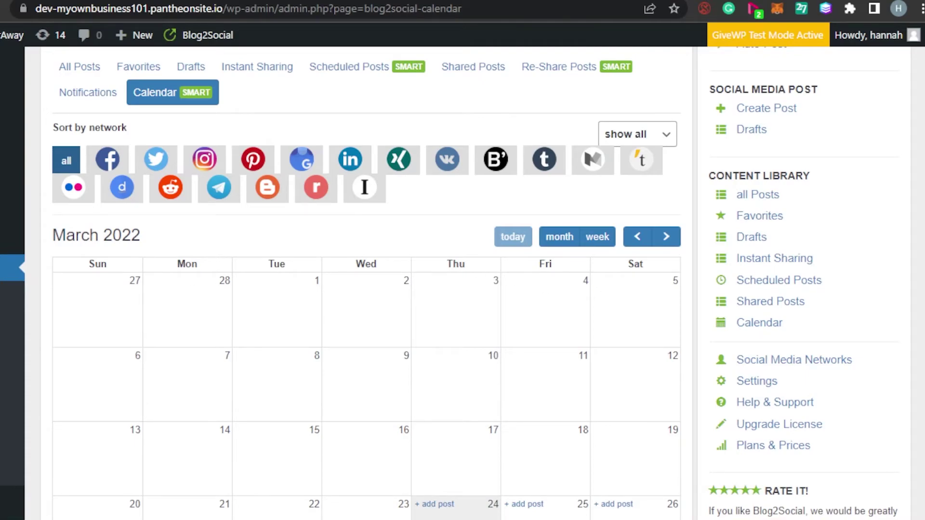
pyautogui.scroll(-8, 366, 289)
pyautogui.scroll(6, 366, 289)
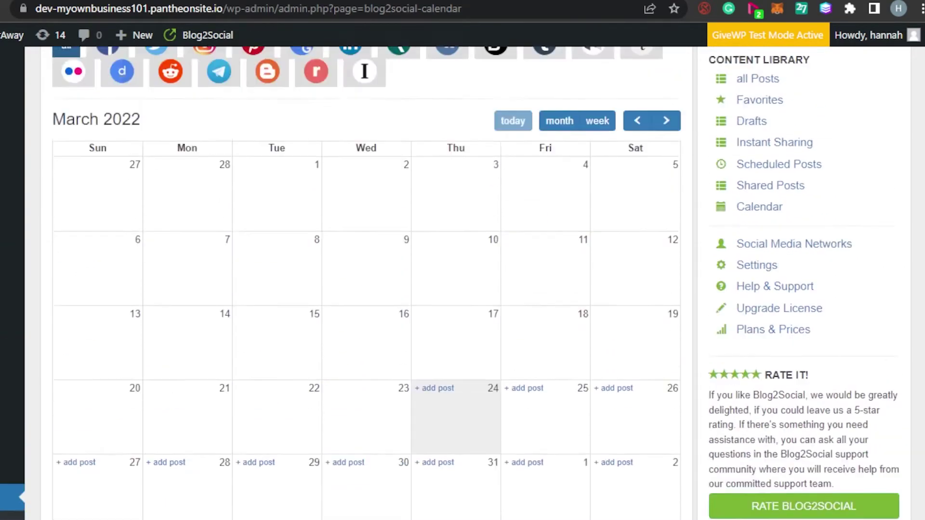
pyautogui.scroll(2, 434, 241)
pyautogui.scroll(-5, 434, 241)
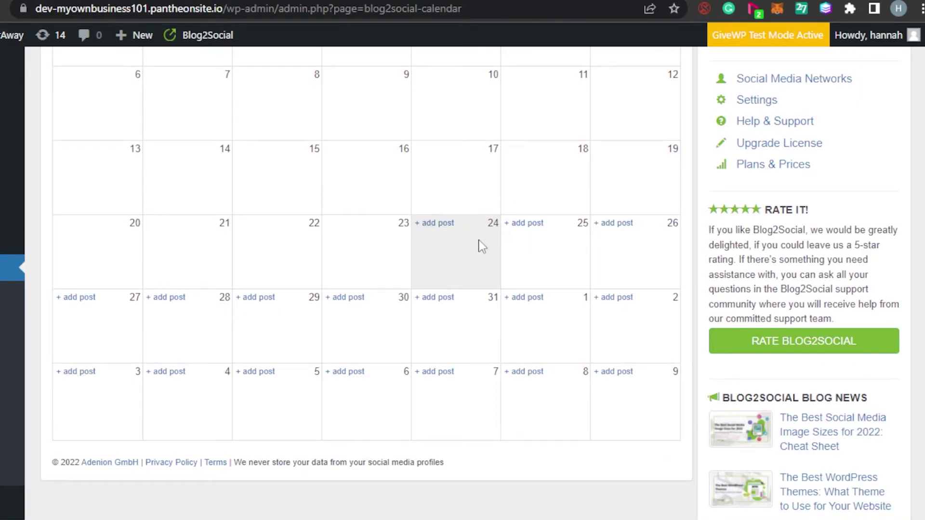
# Try adding a post on March 25 and dismiss the premium upgrade notice
pyautogui.click(527, 229)
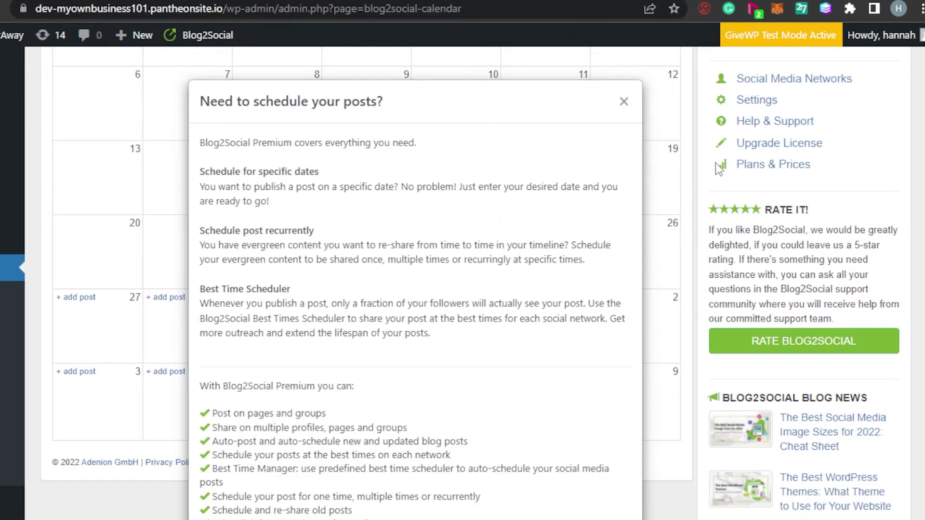
pyautogui.scroll(-3, 421, 377)
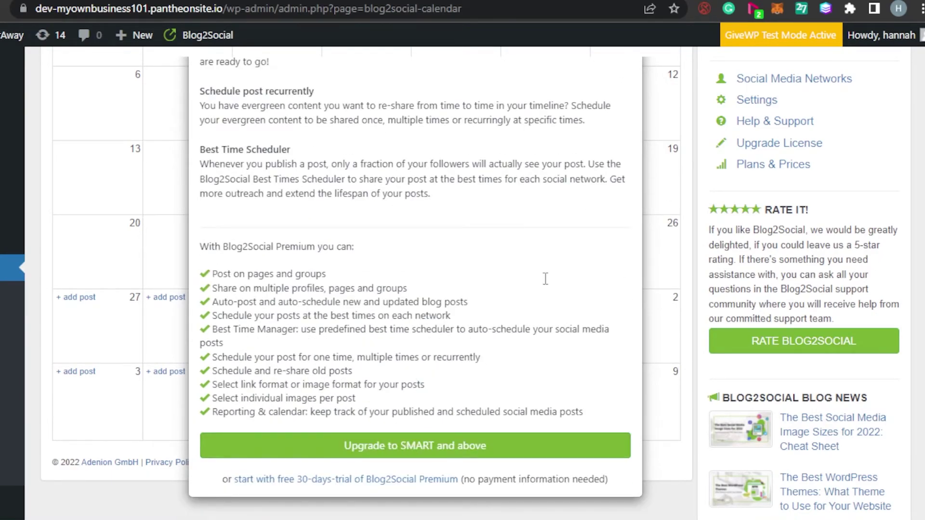
pyautogui.press('Escape')
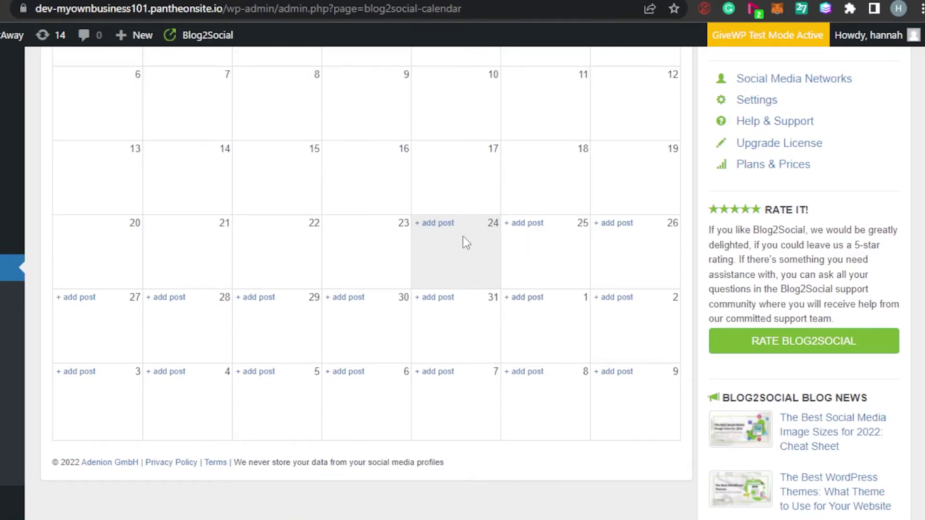
pyautogui.scroll(10, 717, 268)
pyautogui.scroll(-6, 717, 299)
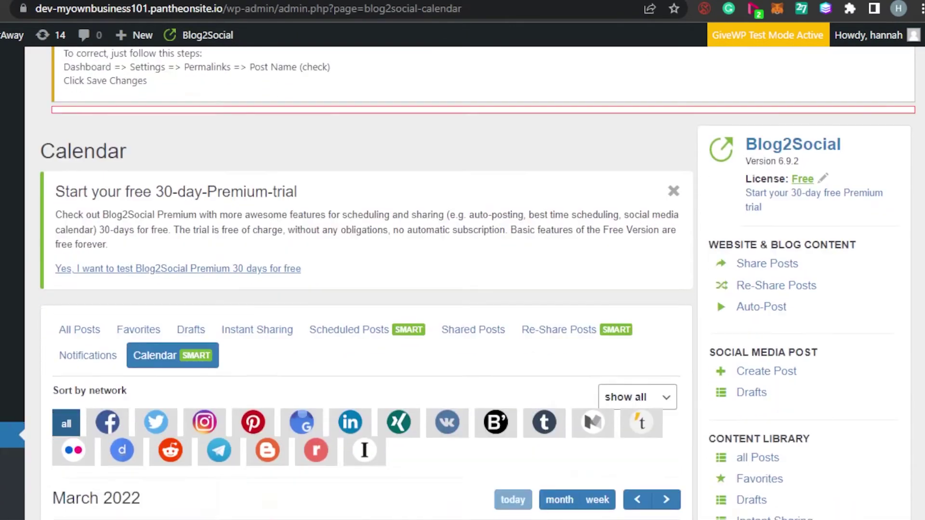
pyautogui.scroll(-1, 462, 282)
pyautogui.scroll(2, 462, 282)
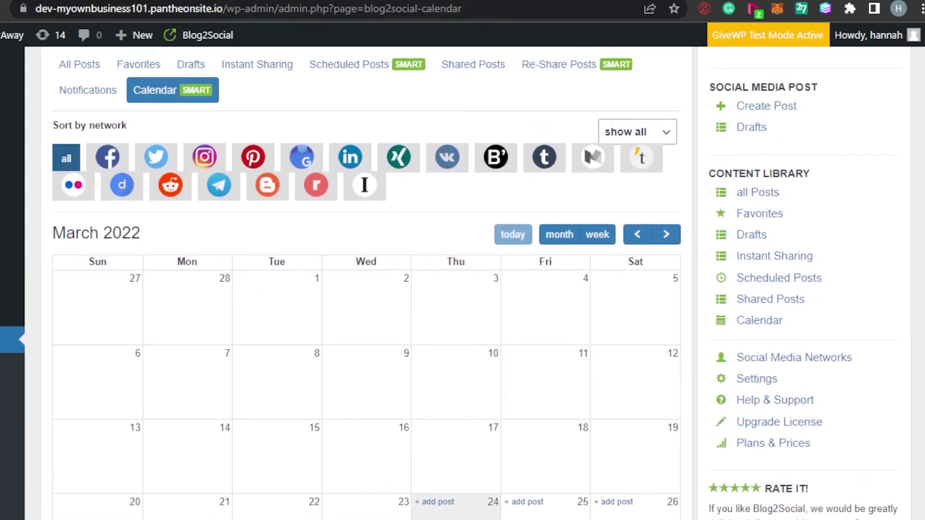
pyautogui.scroll(-1, 462, 282)
pyautogui.scroll(3, 462, 283)
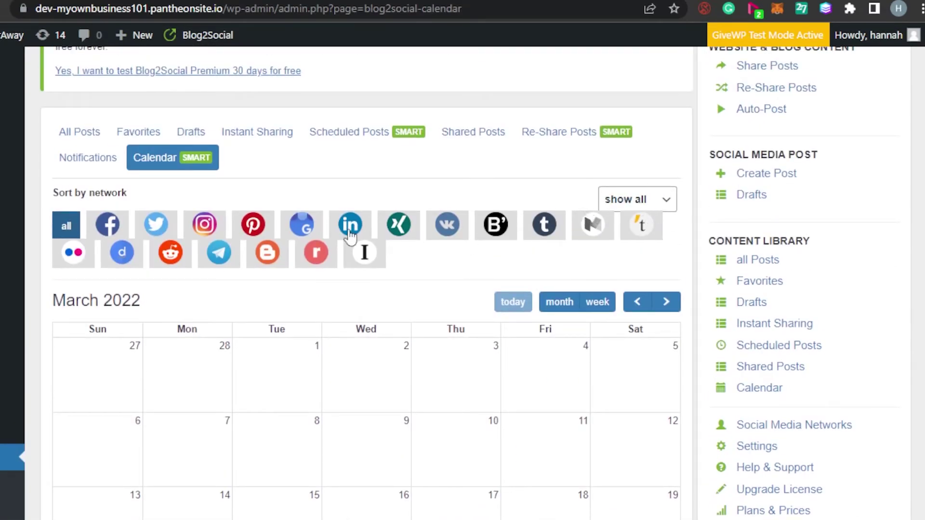
# Filter the calendar to show only one network's posts
pyautogui.click(641, 224)
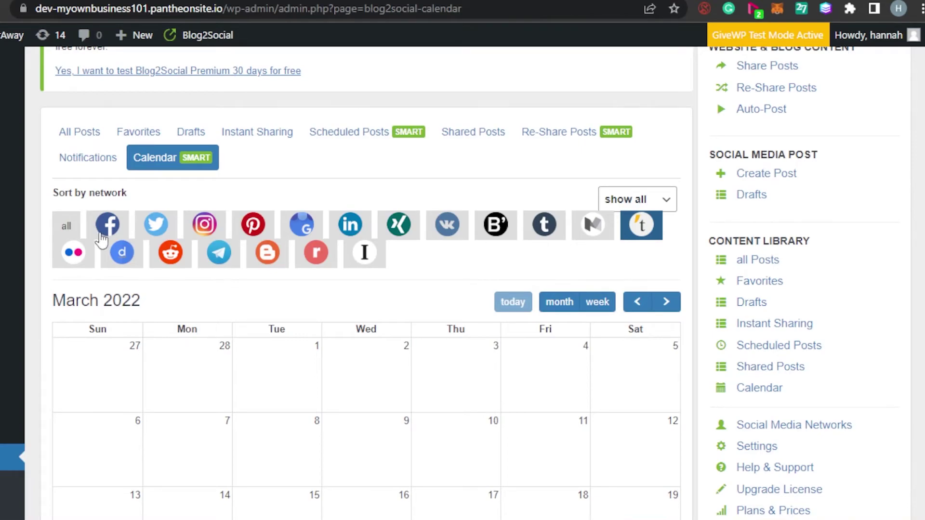
pyautogui.scroll(-5, 366, 289)
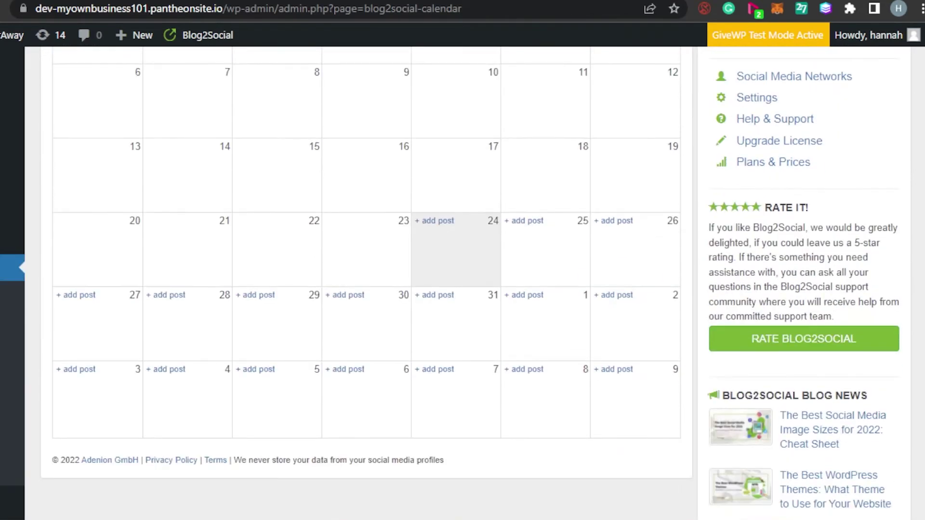
pyautogui.scroll(10, 366, 289)
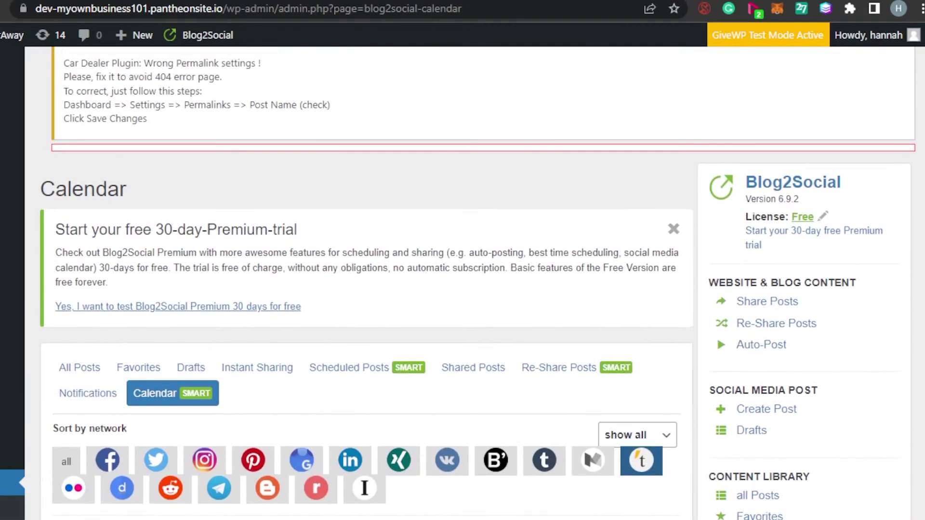
pyautogui.scroll(-4, 610, 174)
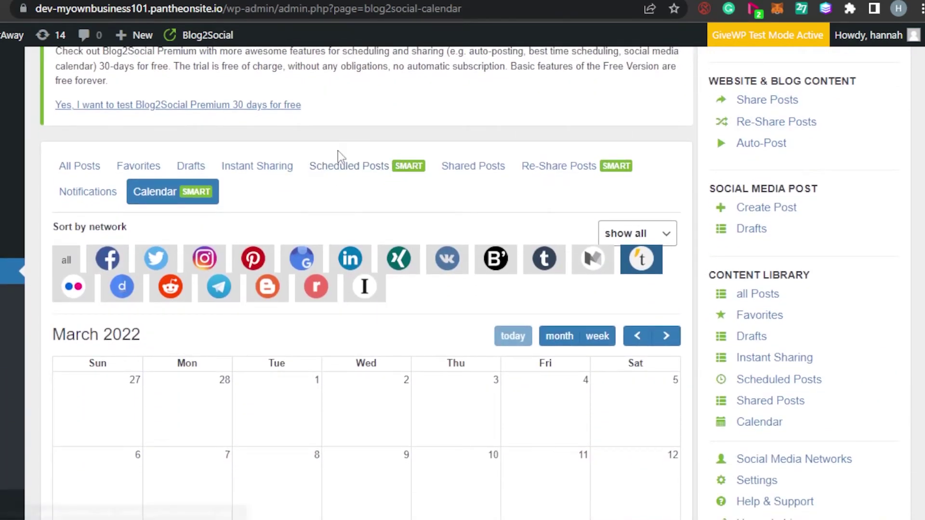
# Review the Scheduled Posts list, then switch to the Shared Posts page
pyautogui.click(337, 168)
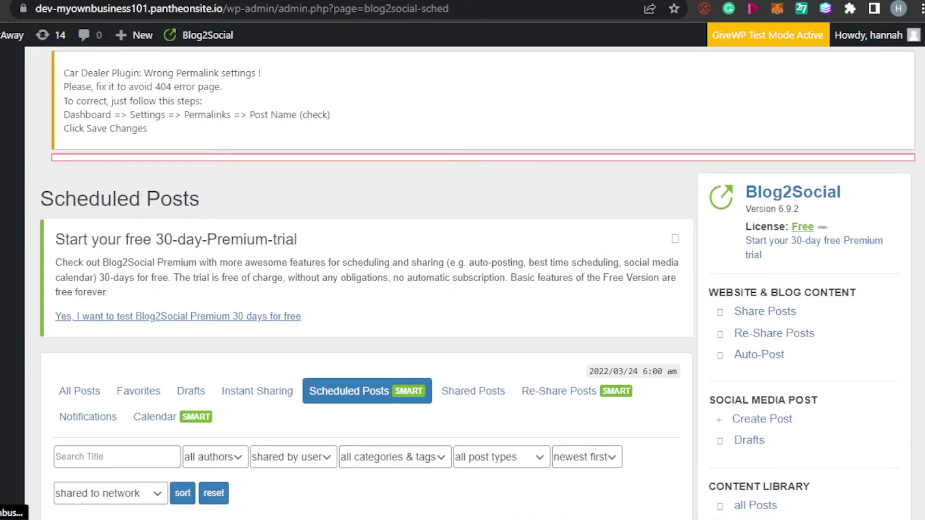
pyautogui.scroll(-5, 758, 205)
pyautogui.scroll(3, 514, 239)
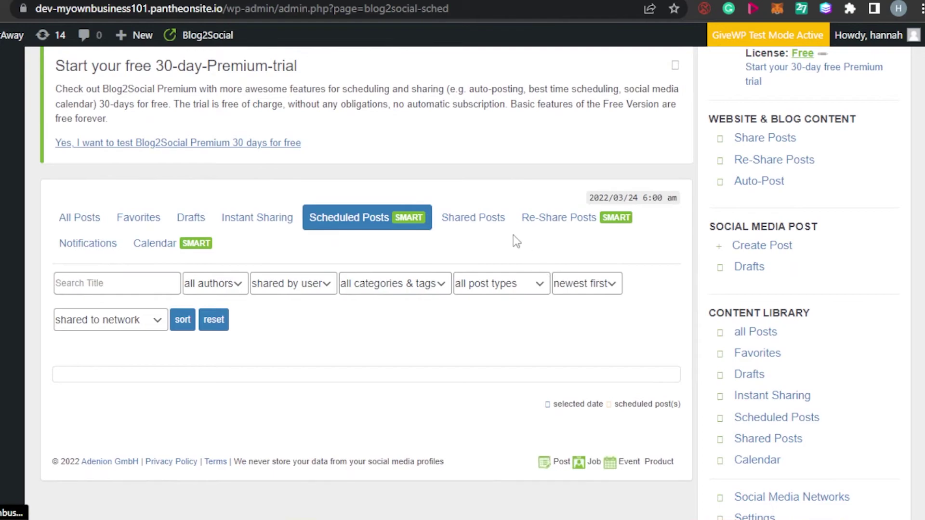
pyautogui.click(493, 228)
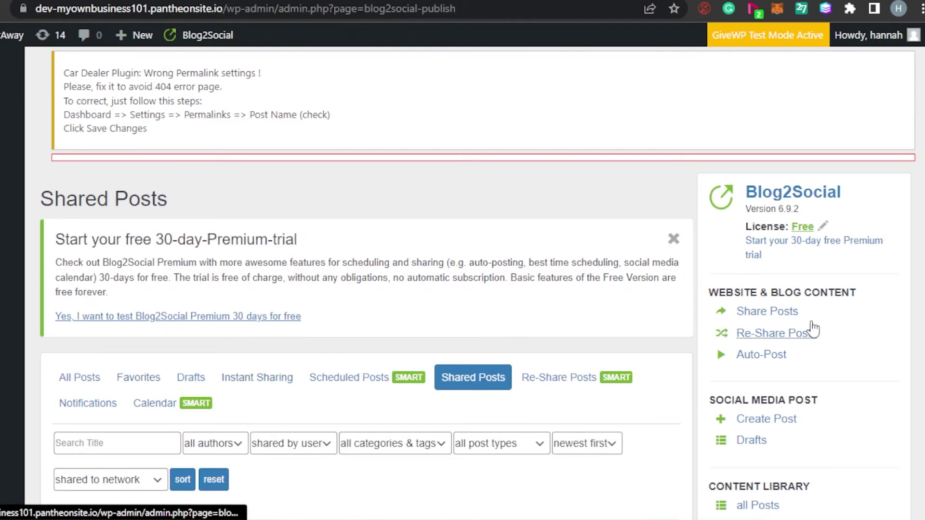
pyautogui.scroll(-3, 754, 328)
pyautogui.scroll(-5, 717, 346)
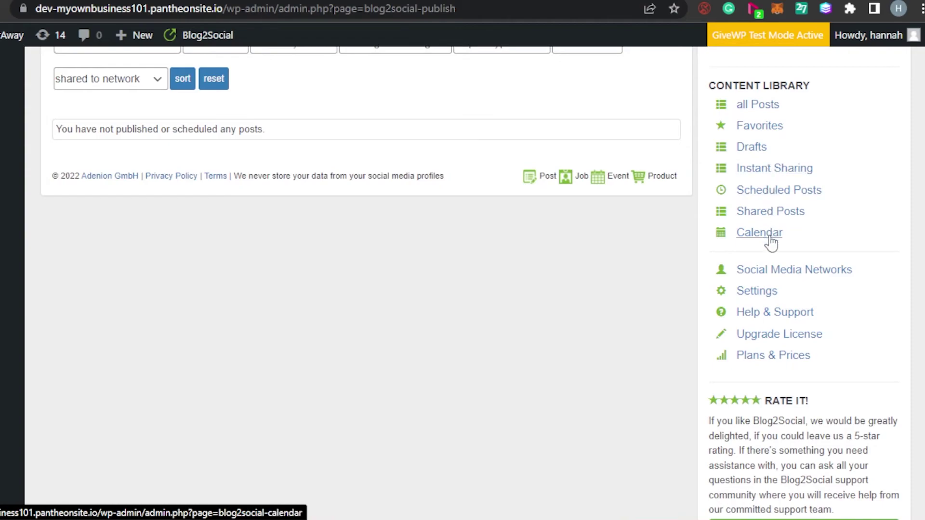
pyautogui.click(762, 221)
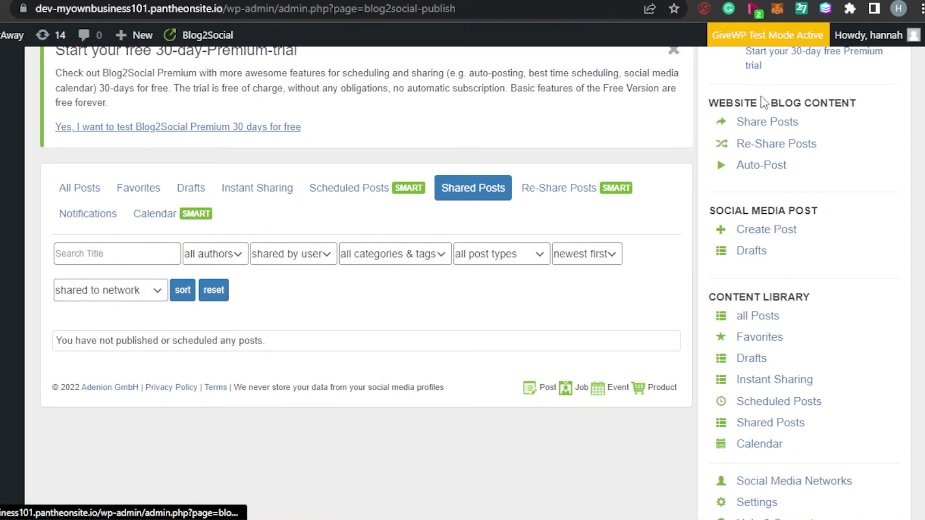
pyautogui.scroll(3, 761, 235)
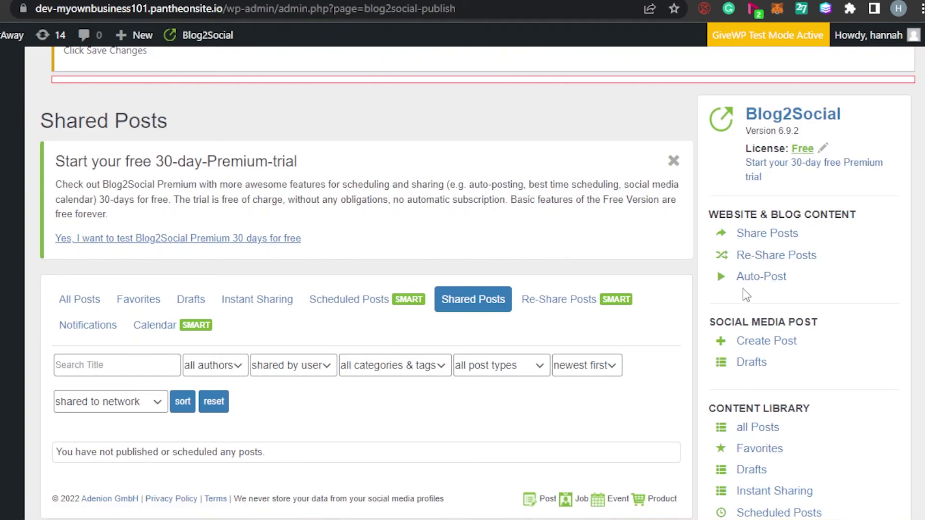
pyautogui.scroll(2, 717, 268)
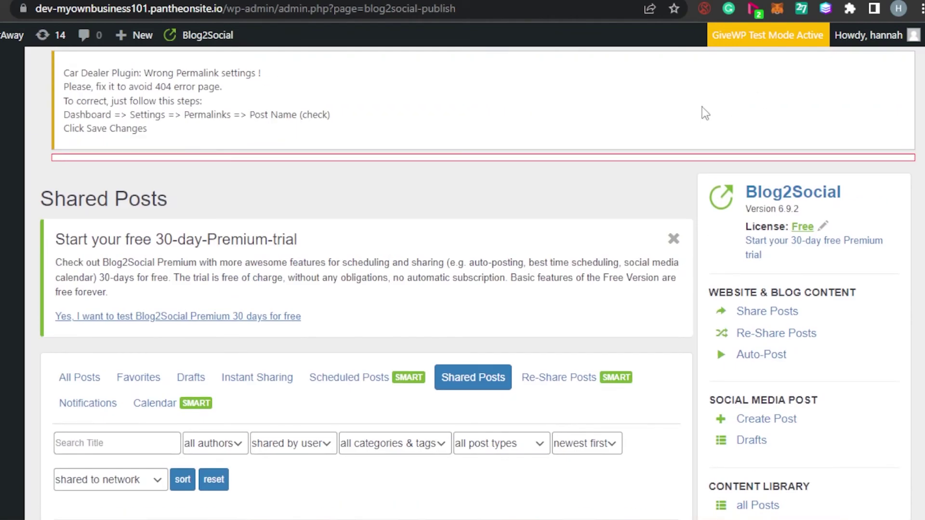
pyautogui.scroll(-10, 717, 109)
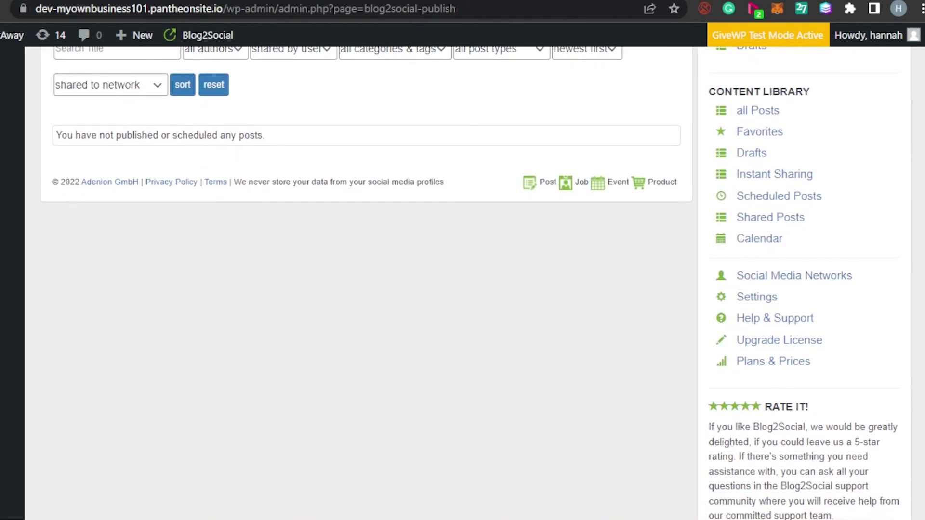
pyautogui.scroll(6, 717, 247)
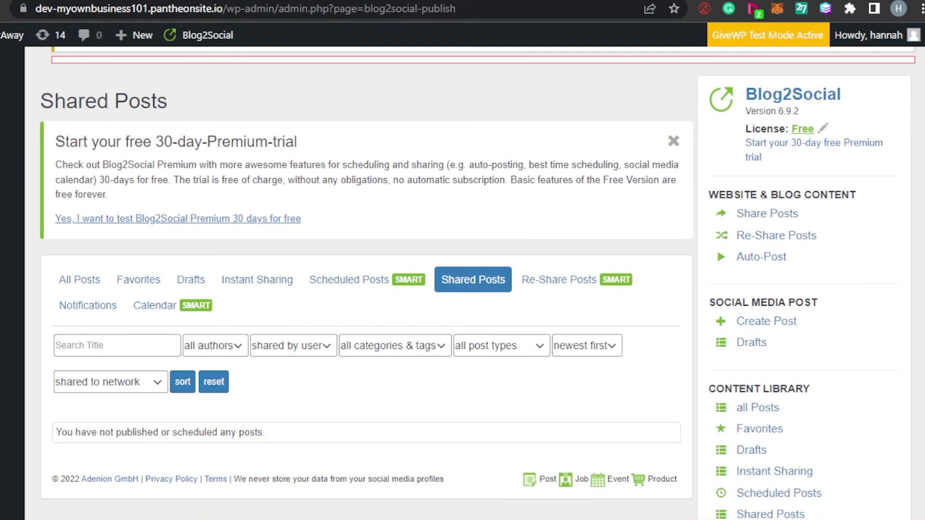
pyautogui.scroll(2, 716, 247)
pyautogui.scroll(-12, 716, 346)
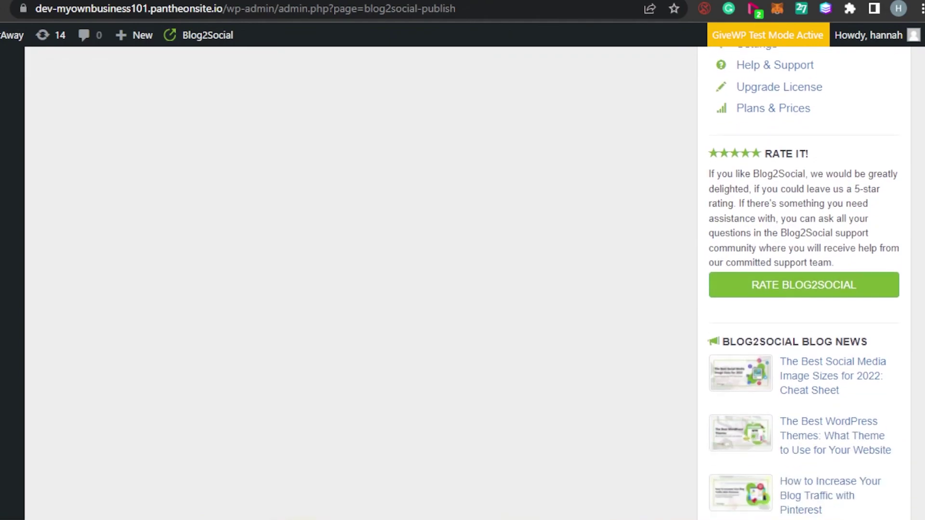
pyautogui.scroll(12, 717, 342)
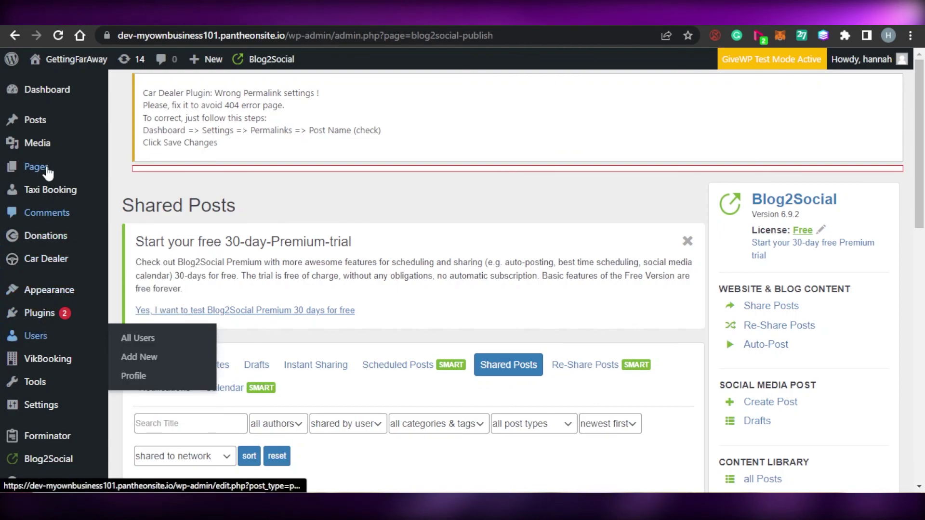
# Return to the WordPress admin Dashboard with its Welcome to WordPress panel
pyautogui.click(48, 93)
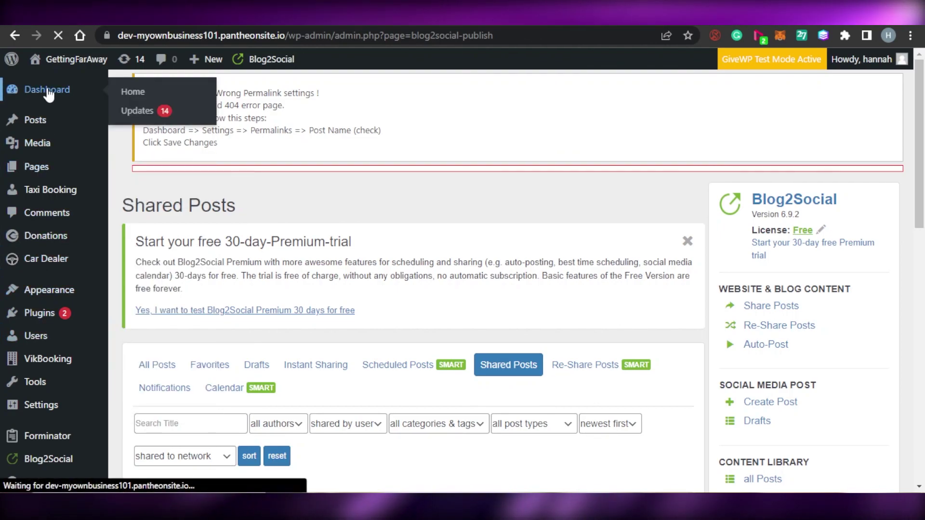